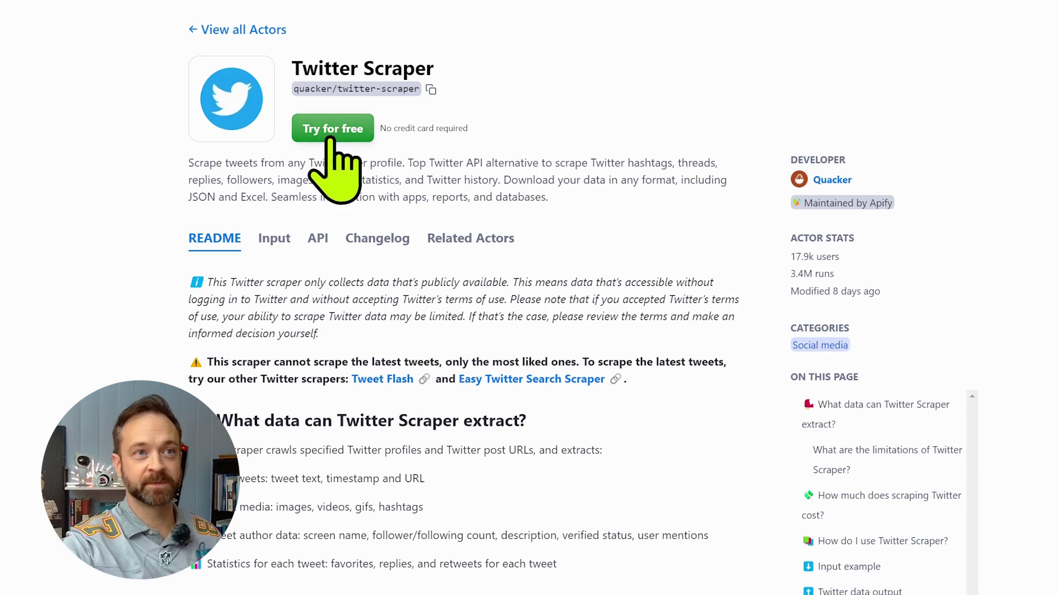
Start setting up the Twitter Scraper actor in the Apify console.
left_click(330, 140)
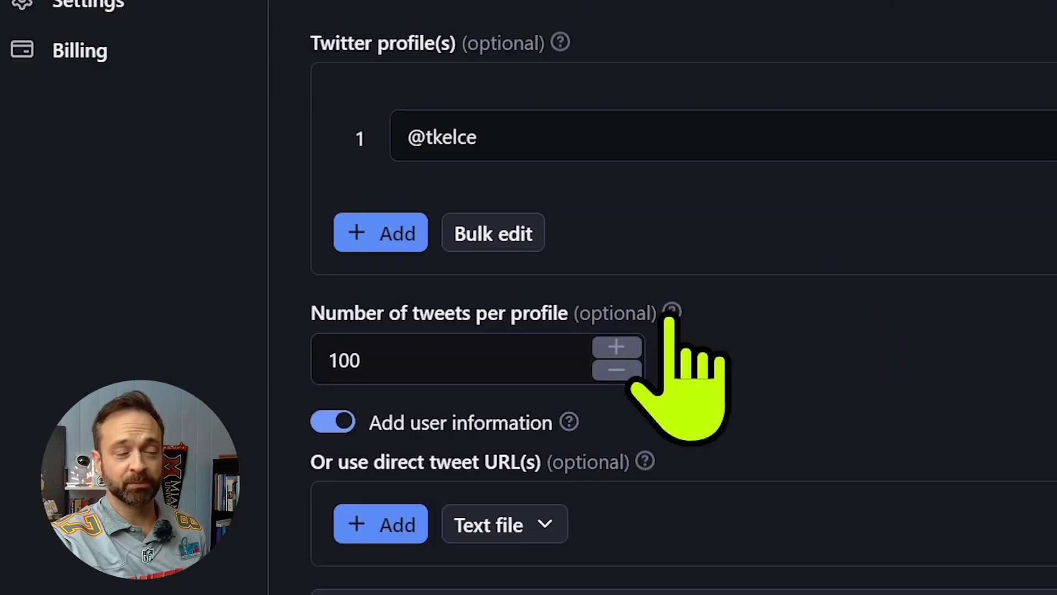
Run the scraper on one profile at 100 tweets and bring up the dataset export dialog.
mouse_move(672, 314)
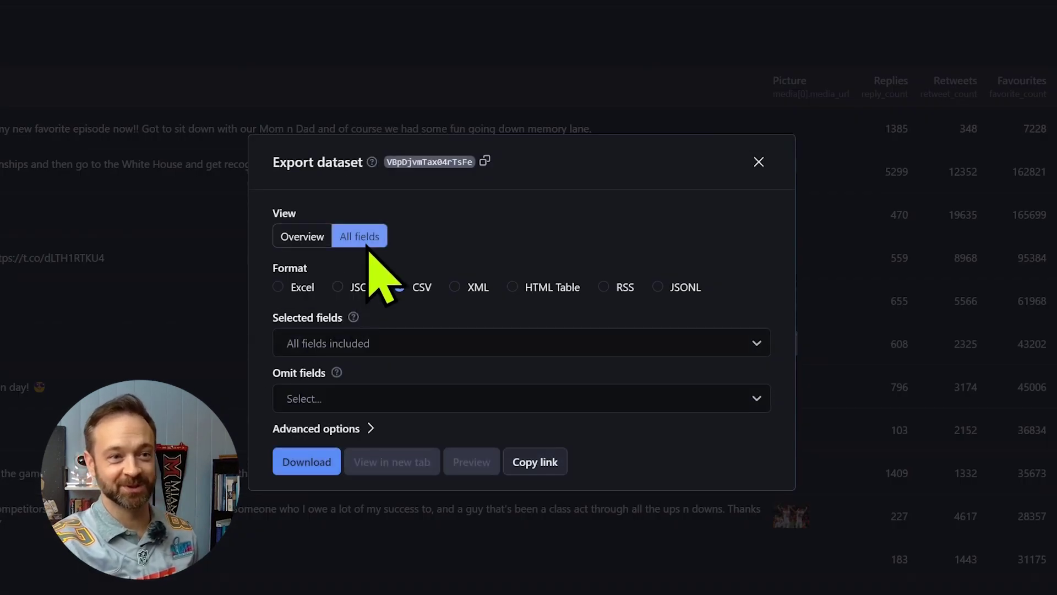
Limit the export to the Overview layout and review its included fields.
left_click(316, 235)
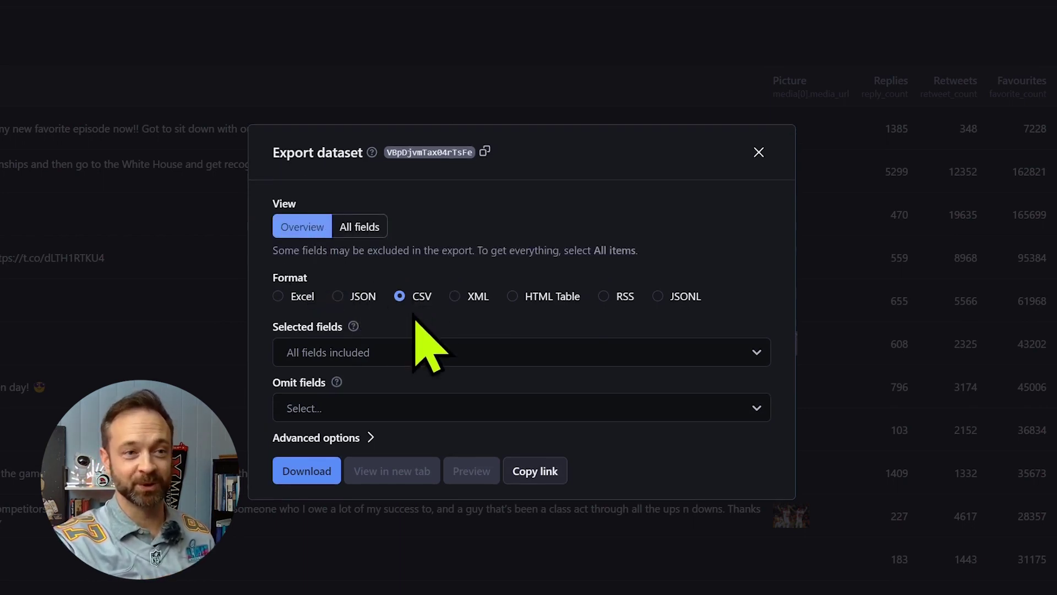
left_click(419, 357)
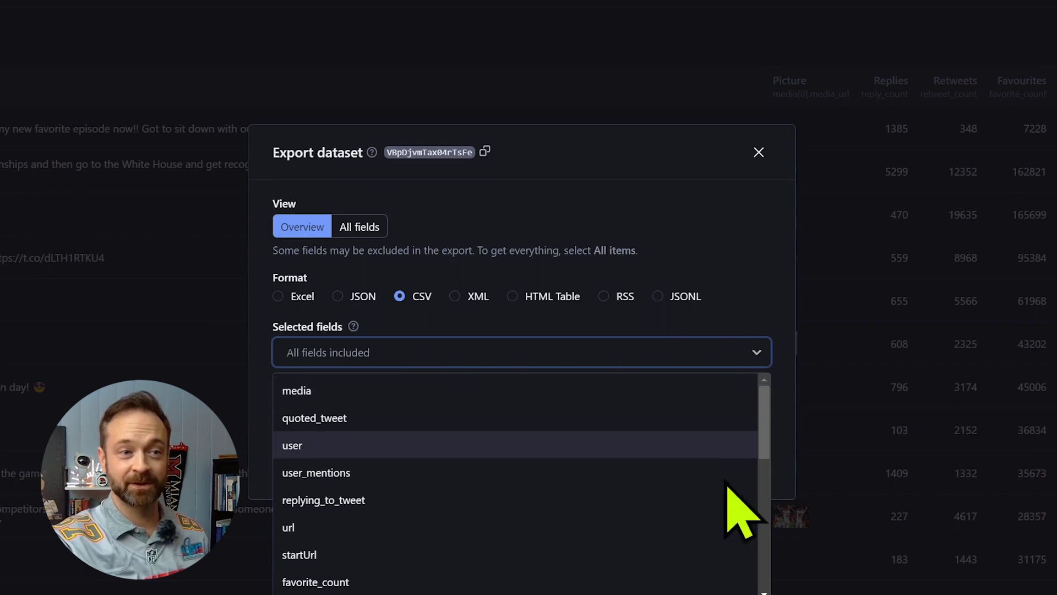
scroll(716, 556, "down", 5)
scroll(691, 523, "up", 5)
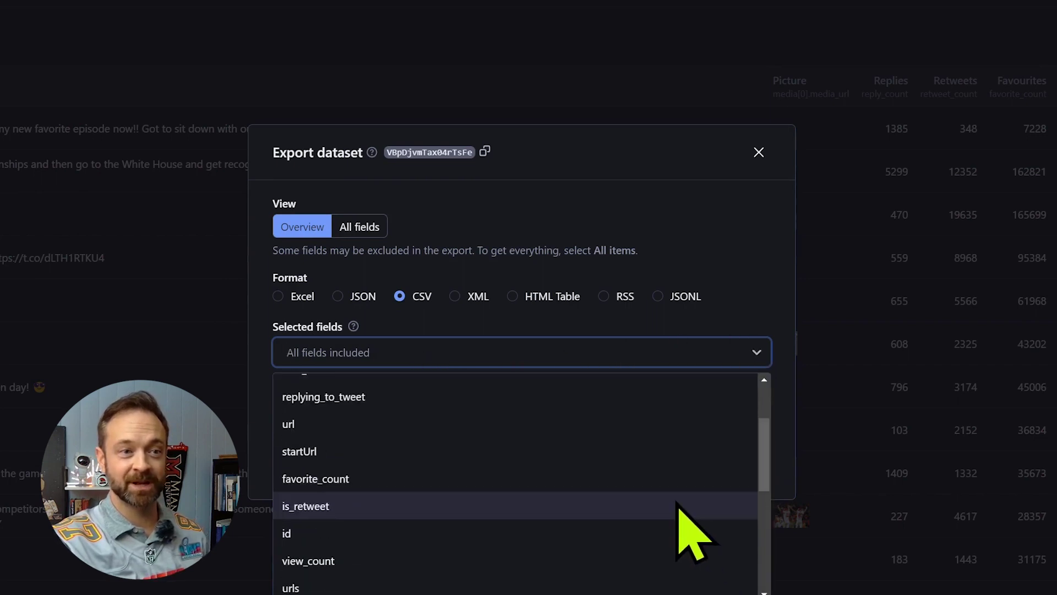
left_click(267, 366)
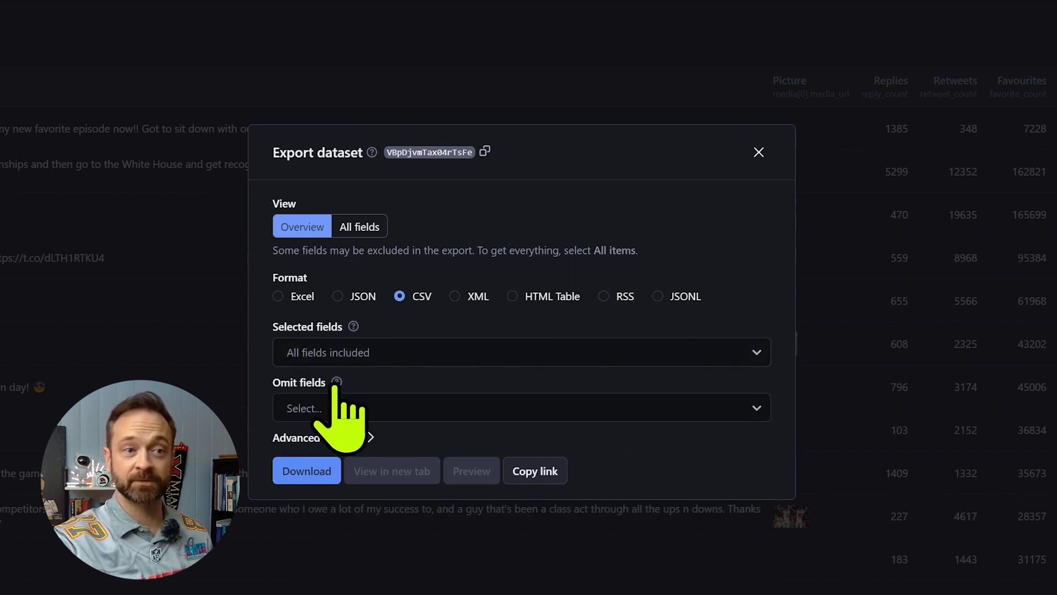
Omit the media field and download the CSV, saving it as 'killatrav'.
left_click(364, 410)
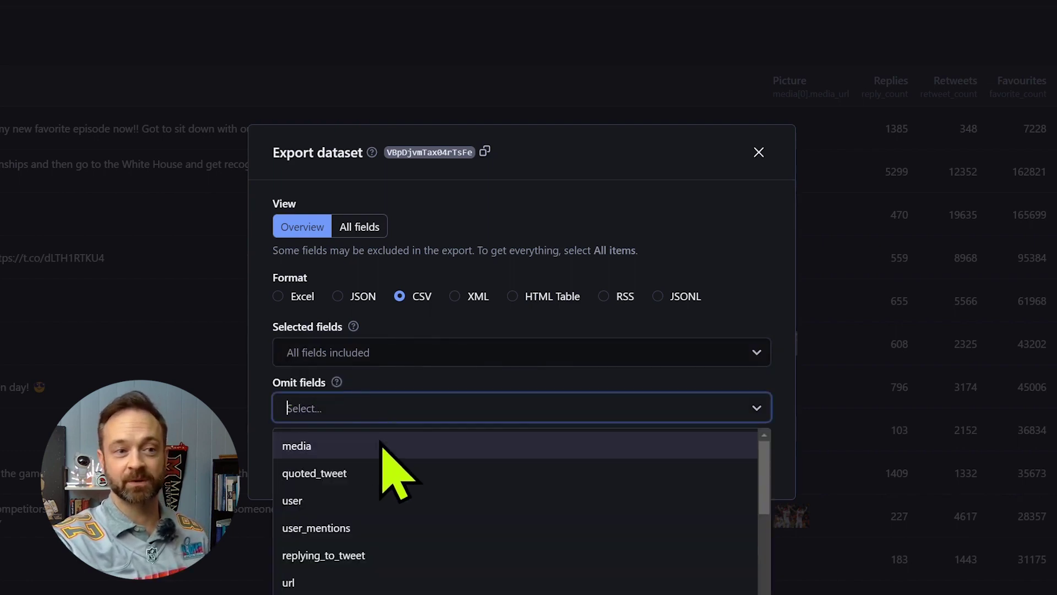
left_click(383, 445)
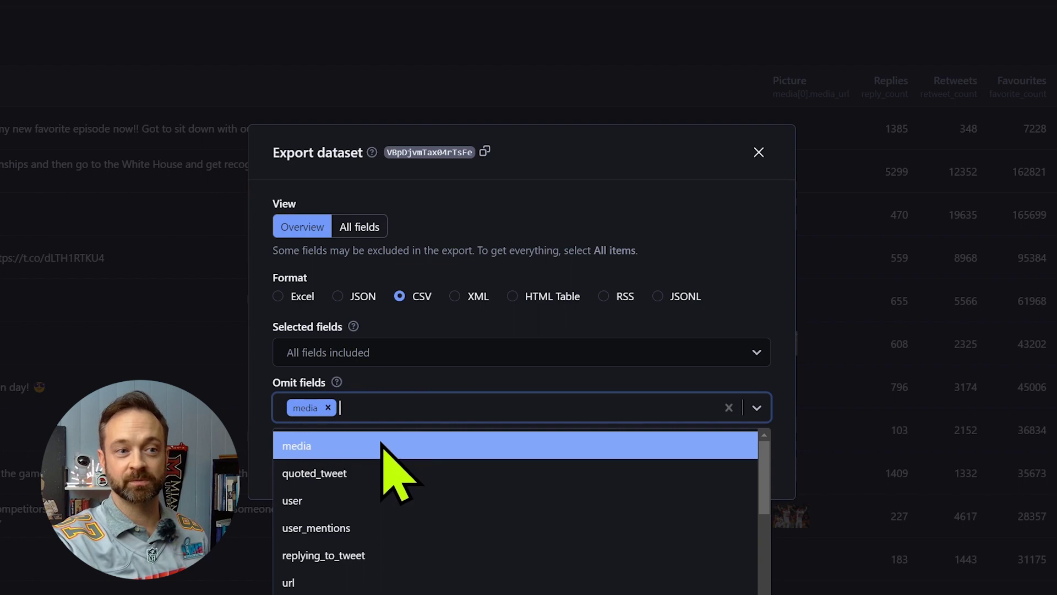
left_click(456, 379)
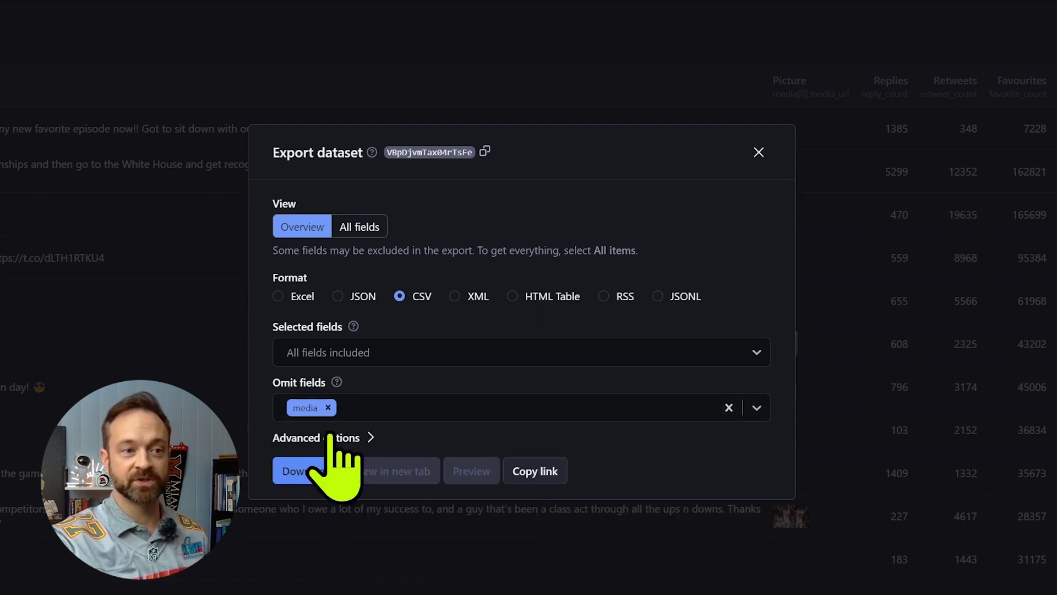
left_click(316, 472)
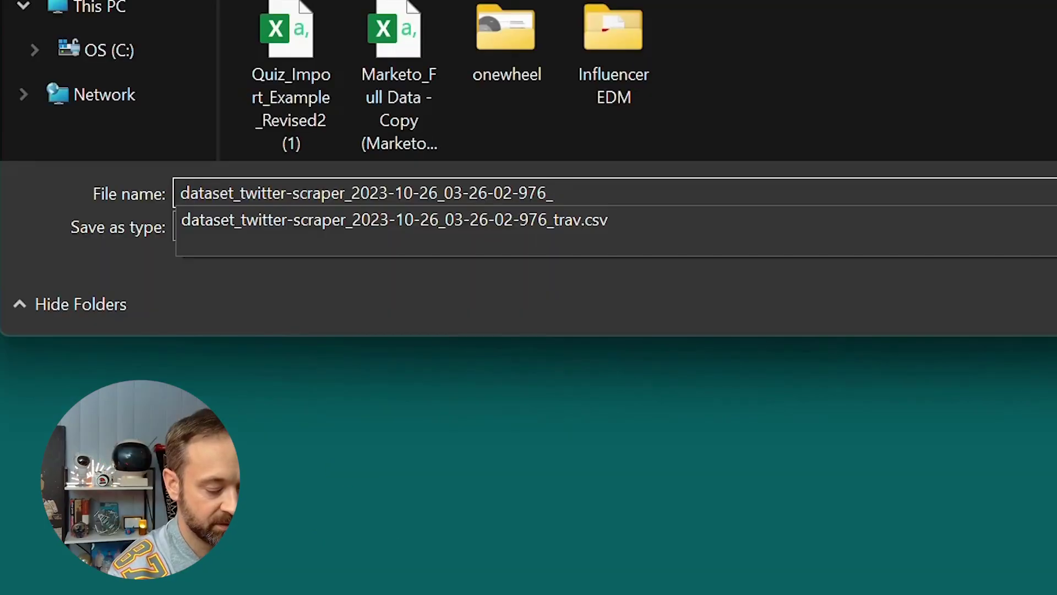
type("killatrav")
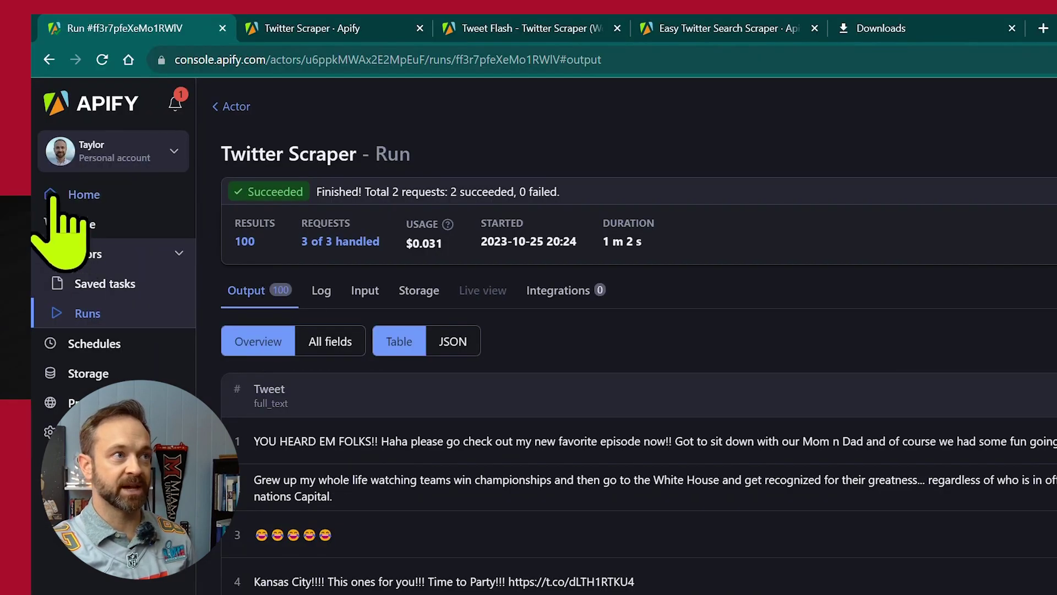
Replace the profile handle with taylorswift13 and save and start a new run.
left_click(230, 106)
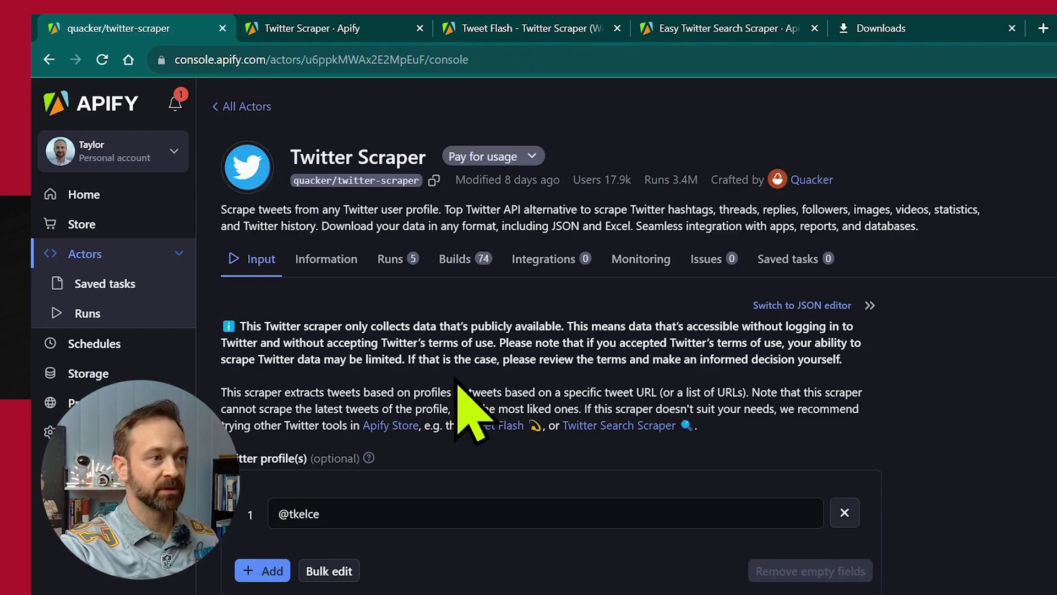
triple_click(406, 509)
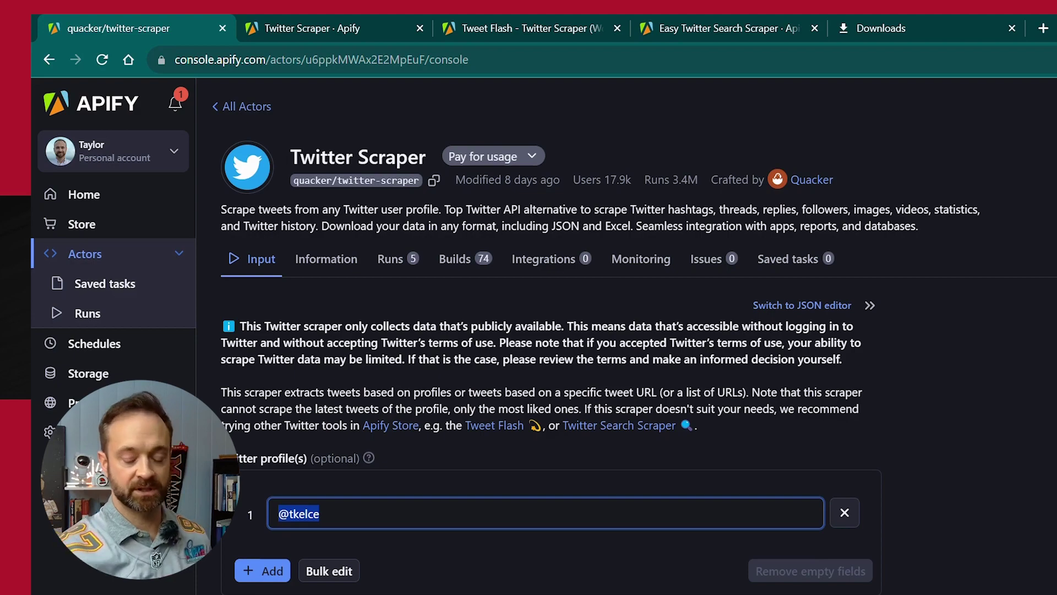
key("BackSpace")
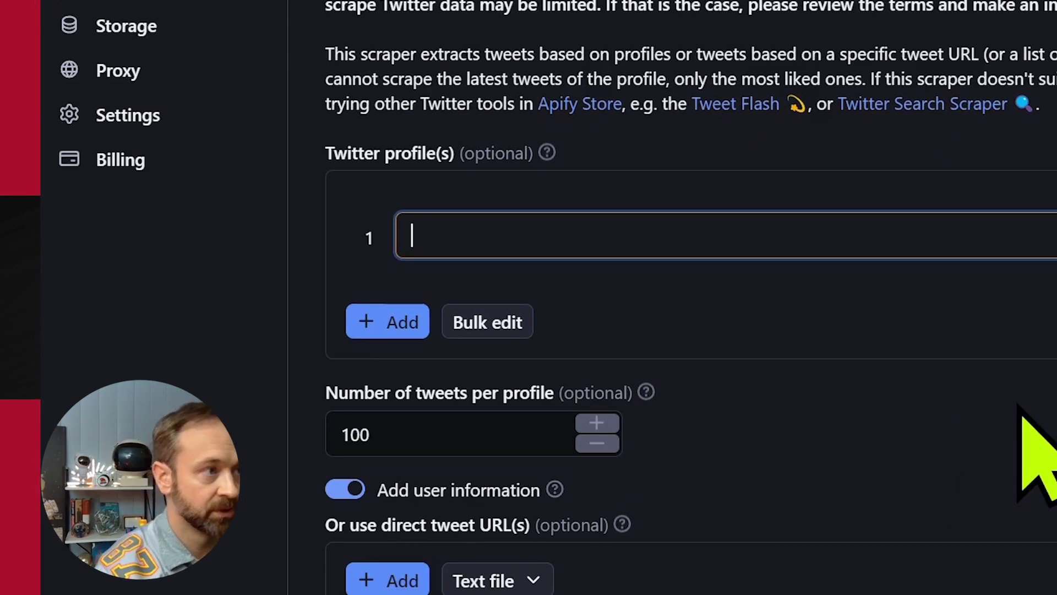
type("taylorswift13")
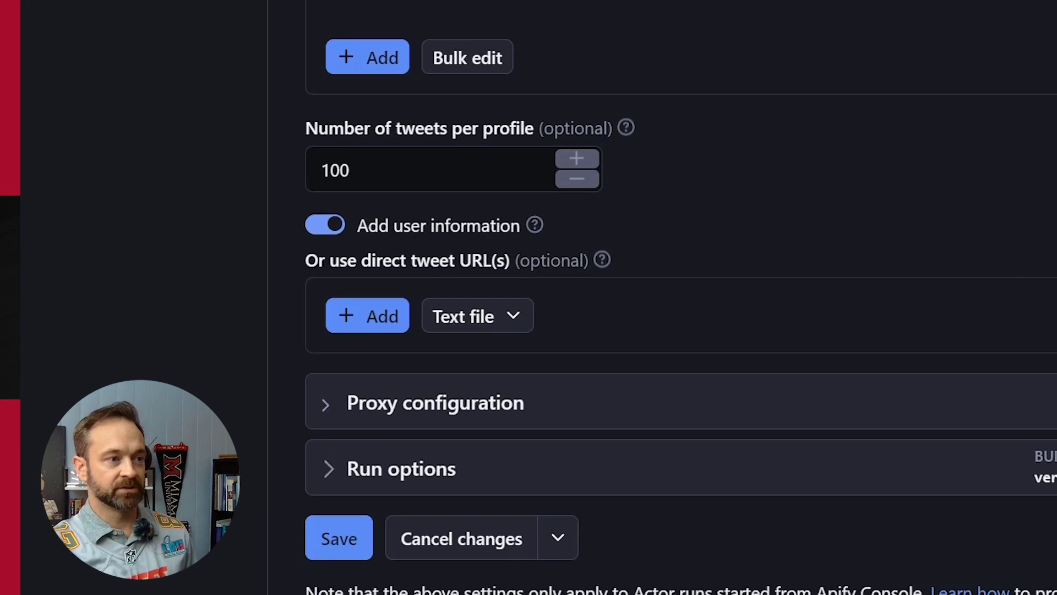
left_click(339, 537)
right_click(415, 208)
key("Escape")
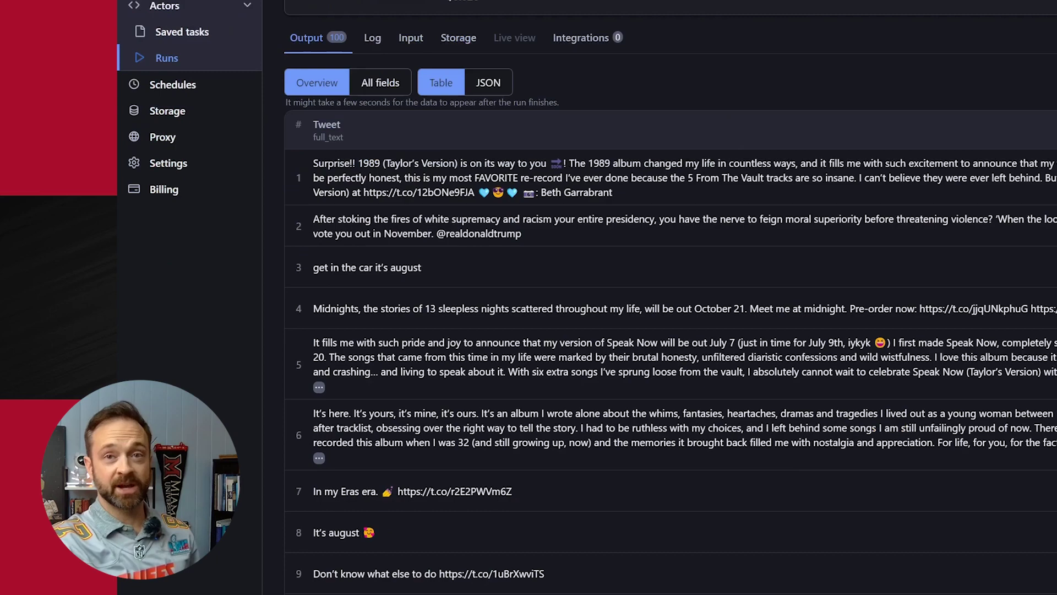
Export the new results as an Overview CSV without the media field and save the download.
left_click(1046, 180)
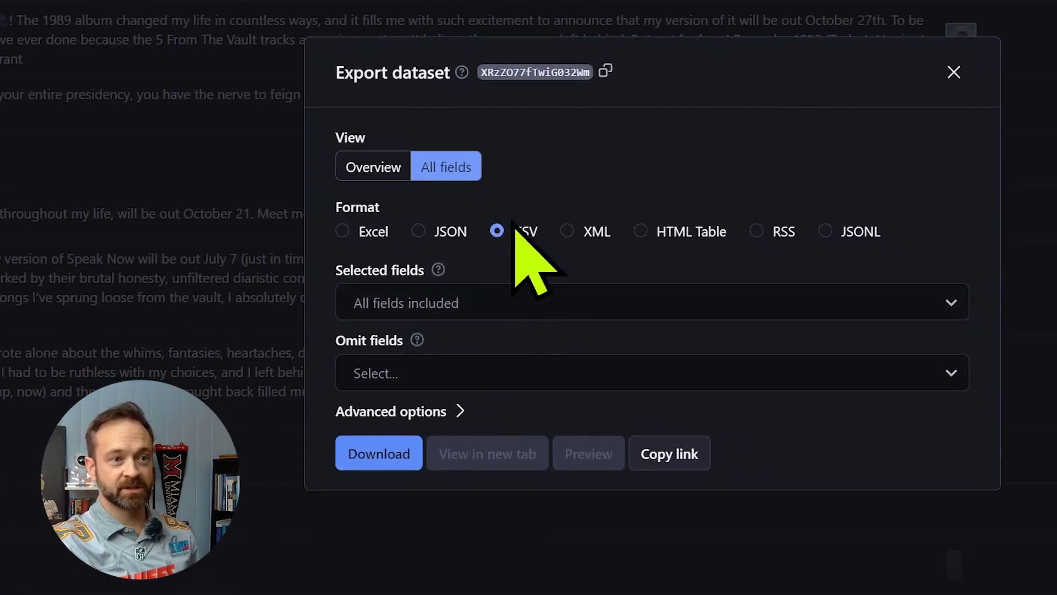
left_click(386, 166)
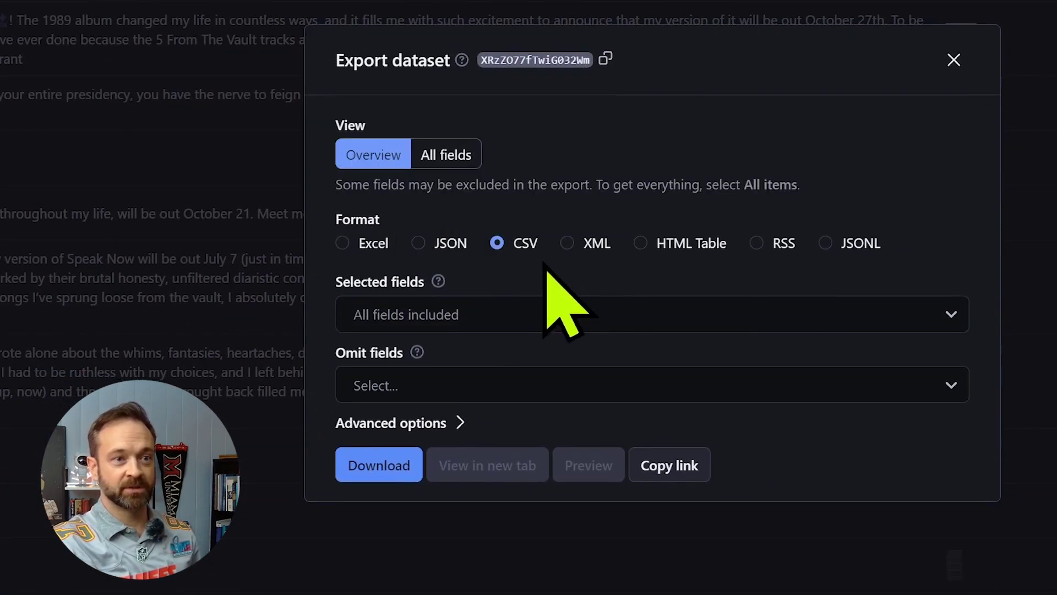
left_click(578, 311)
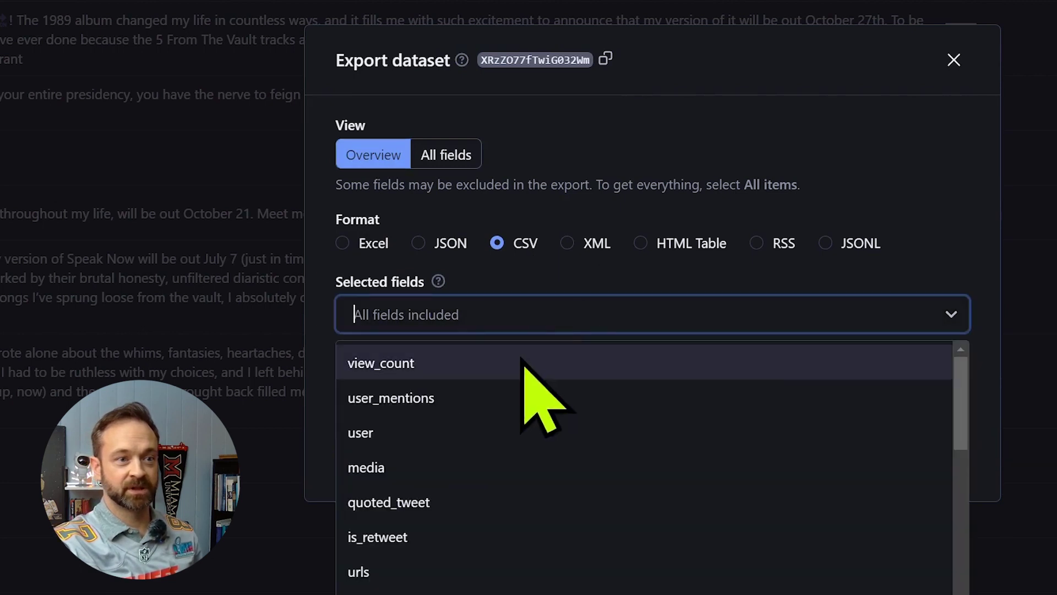
left_click(352, 329)
left_click(396, 386)
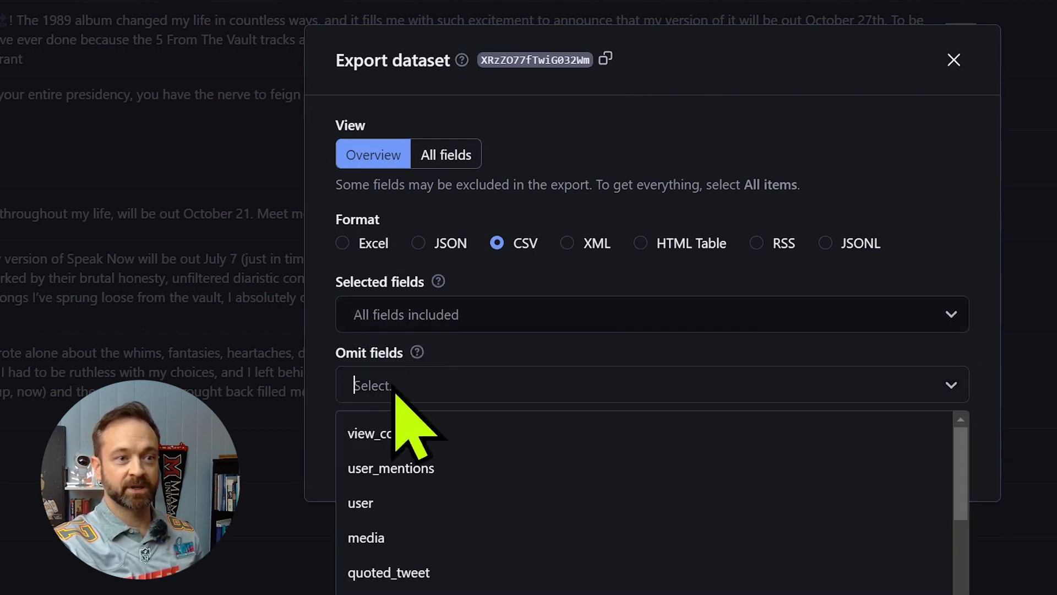
left_click(503, 544)
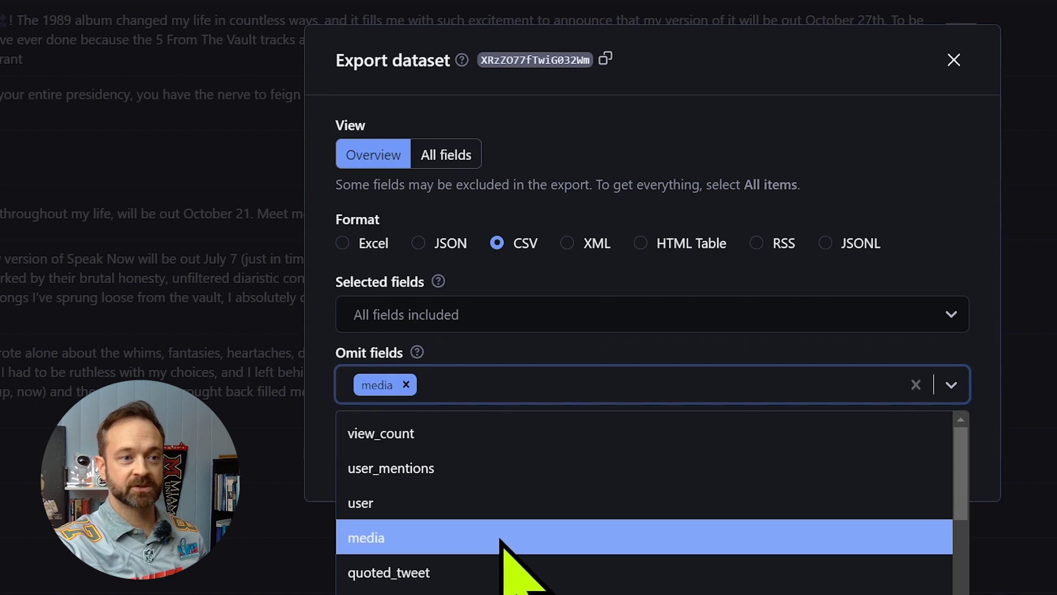
left_click(325, 408)
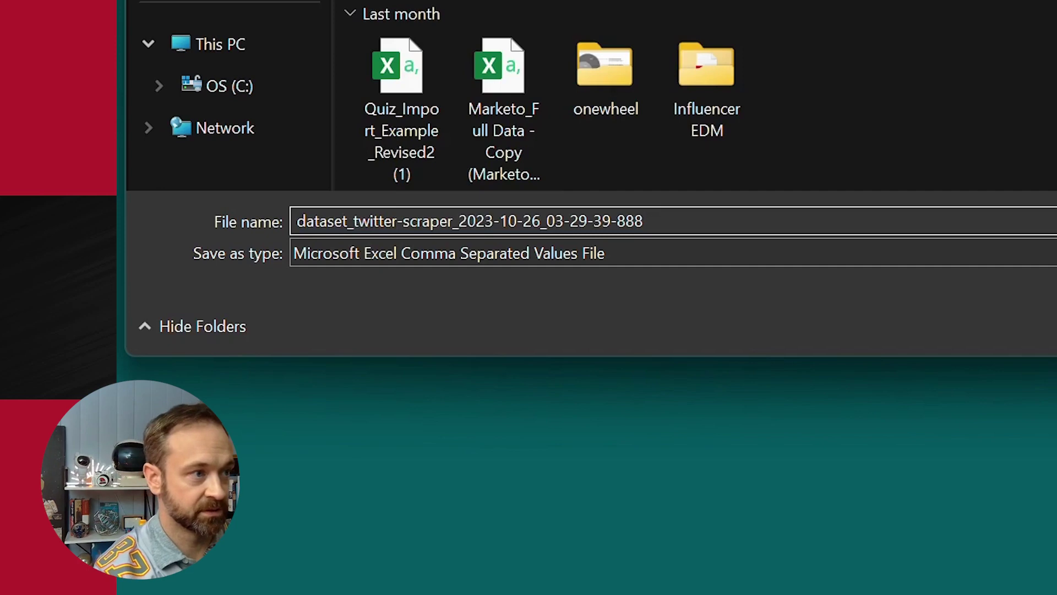
type("_TSwiftHeartKelce")
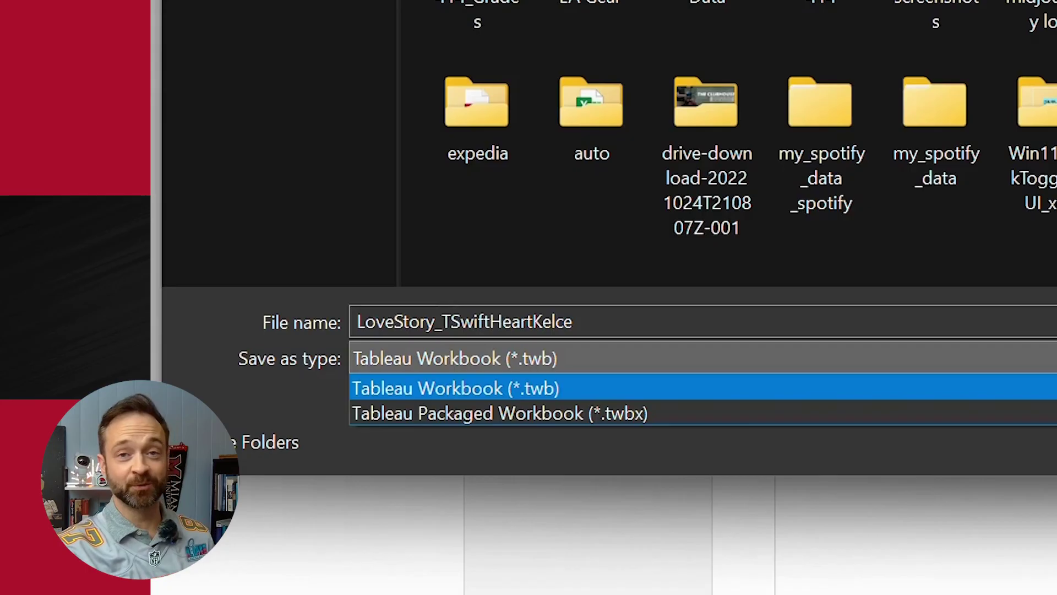
Save the workbook as a Tableau Packaged Workbook (*.twbx) named LoveStory_TSwiftHeartKelce.
key("Return")
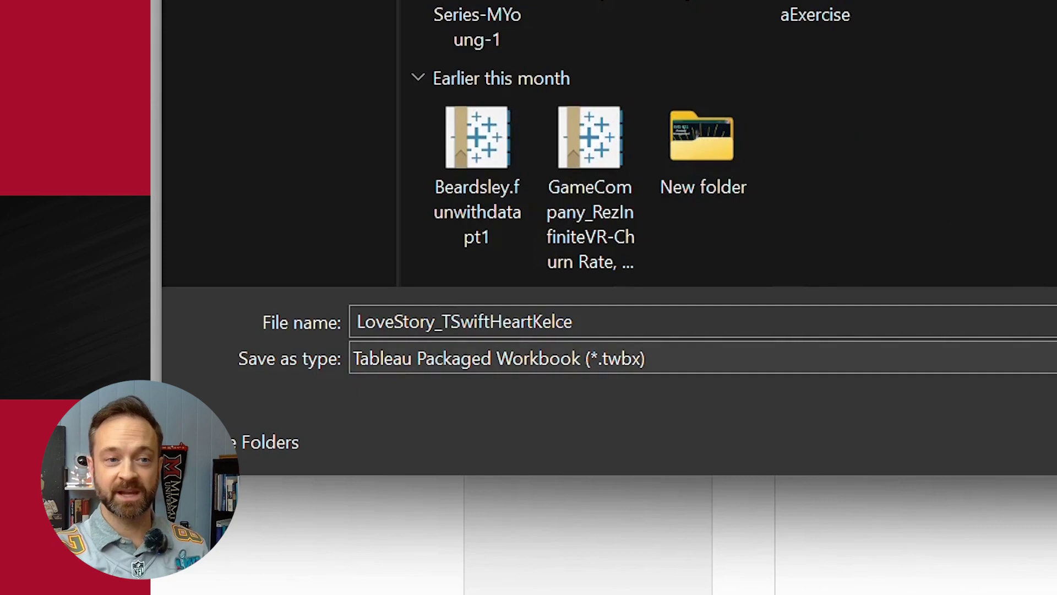
key("ctrl+a")
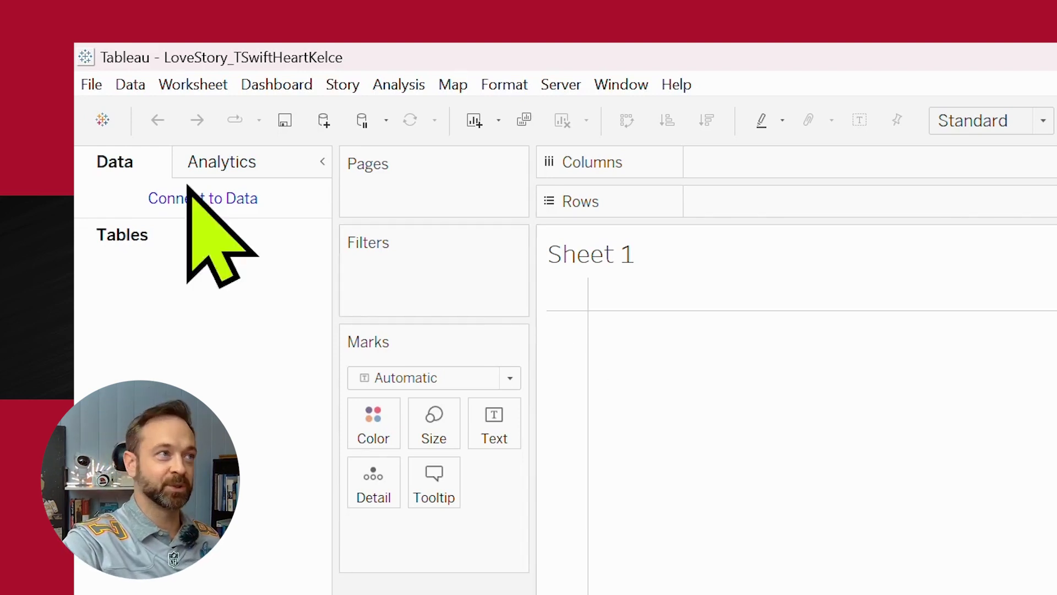
Connect the workbook to the downloaded dataset_twitter-scraper CSV file from Downloads.
left_click(196, 200)
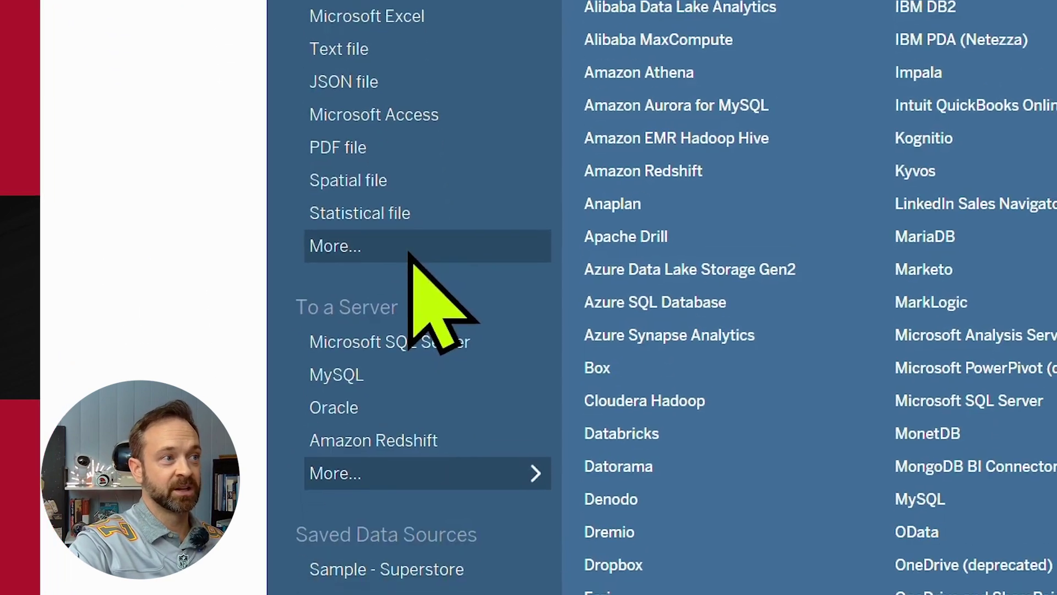
left_click(409, 235)
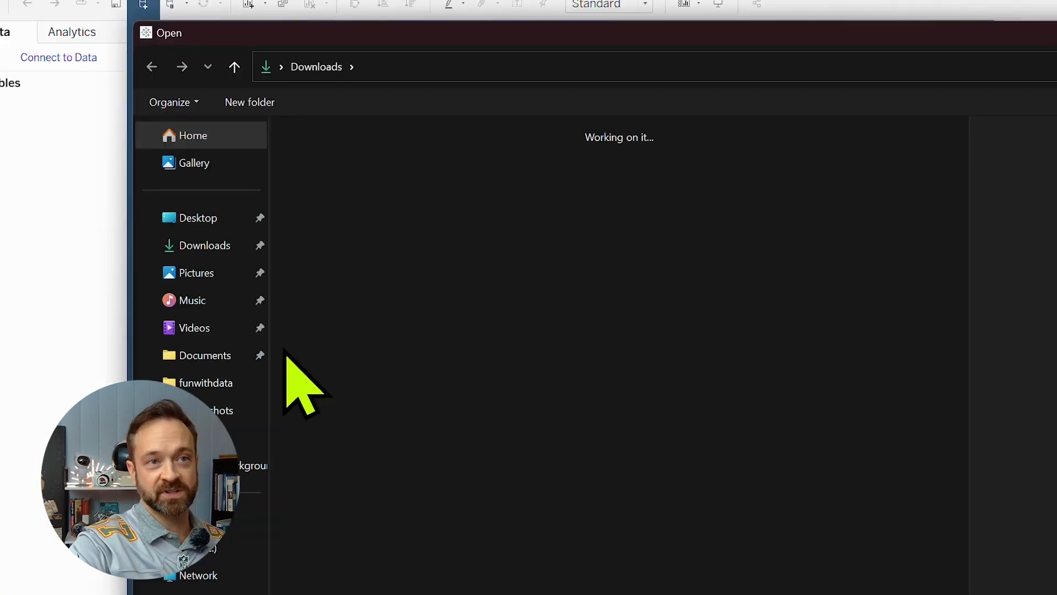
left_click(446, 168)
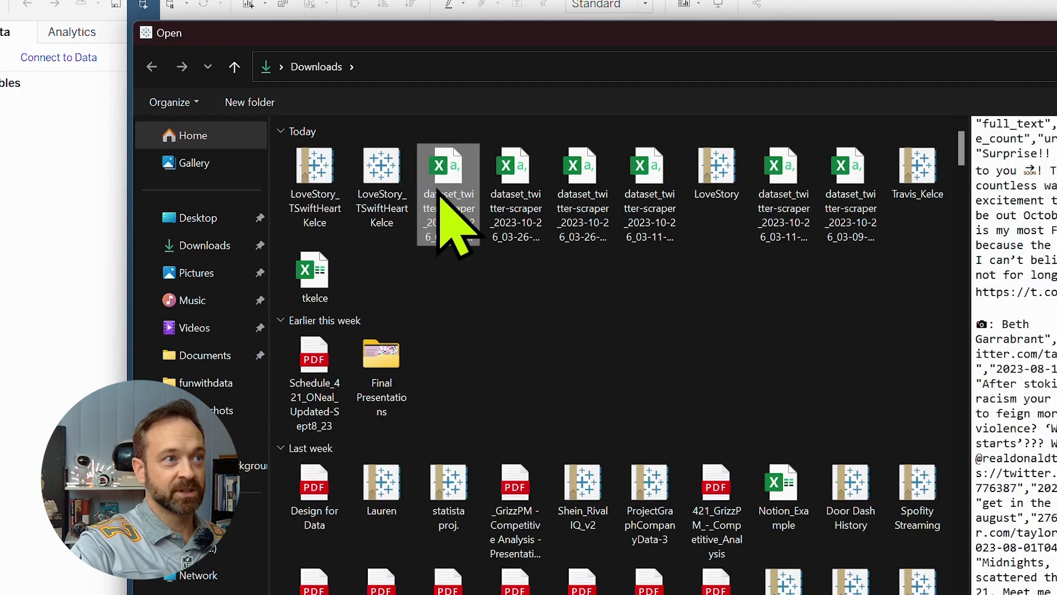
double_click(446, 168)
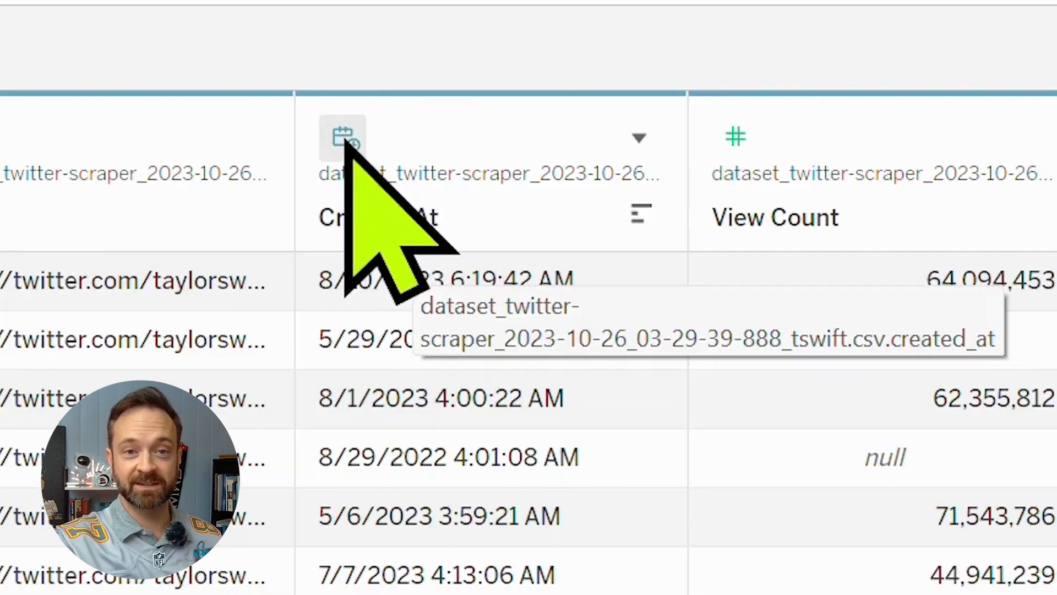
Change the Created At field to String, then back to Date & Time.
left_click(347, 142)
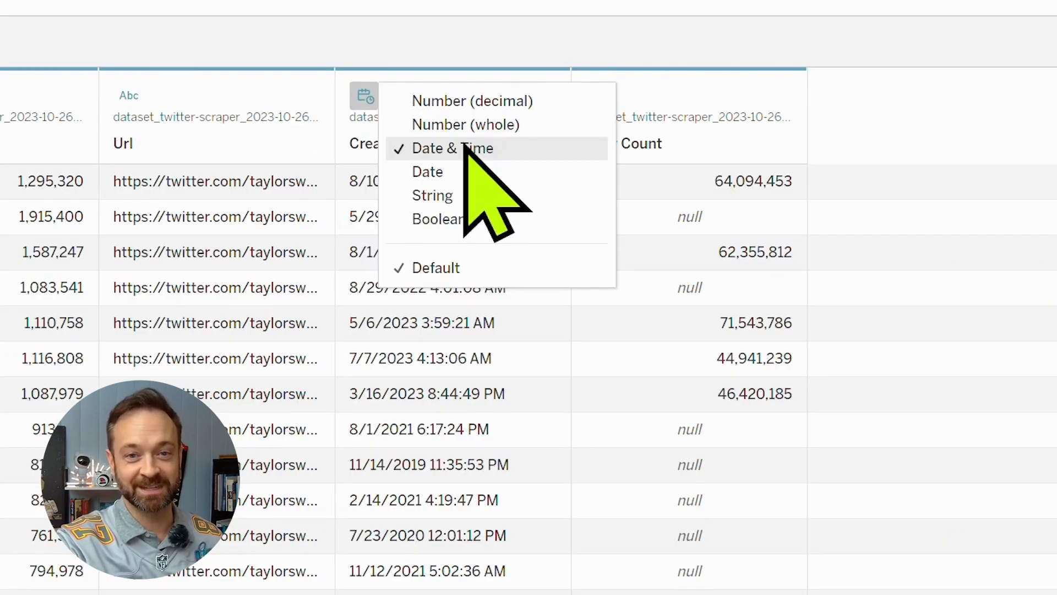
left_click(487, 196)
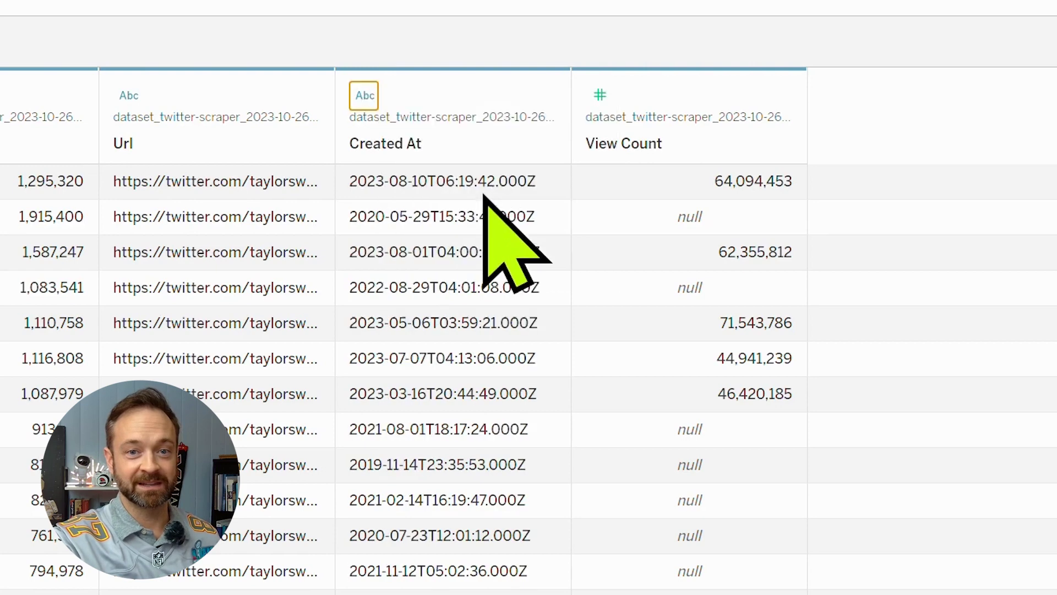
left_click(365, 96)
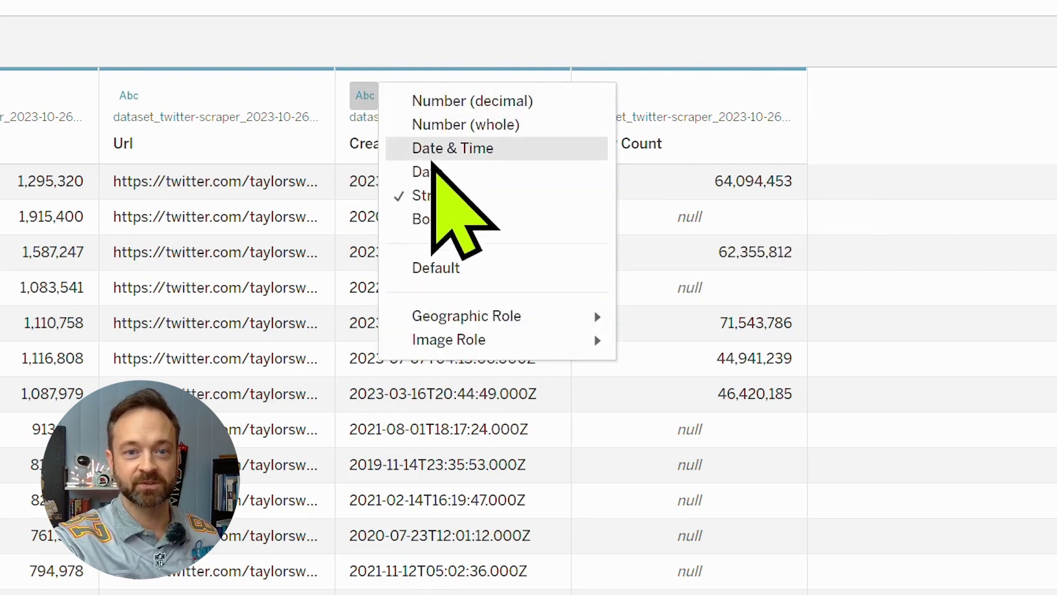
left_click(436, 150)
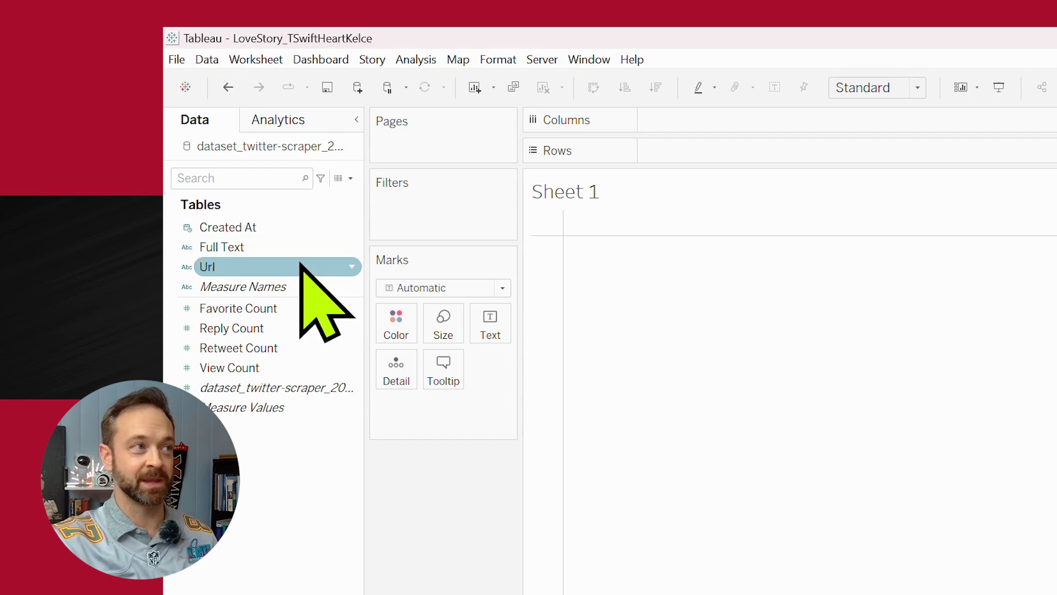
Put Url on Detail, Reply Count on Columns, Retweet Count on Rows, Full Text on Tooltip.
mouse_move(302, 266)
left_mouse_down()
mouse_move(497, 376)
mouse_move(397, 363)
left_mouse_up()
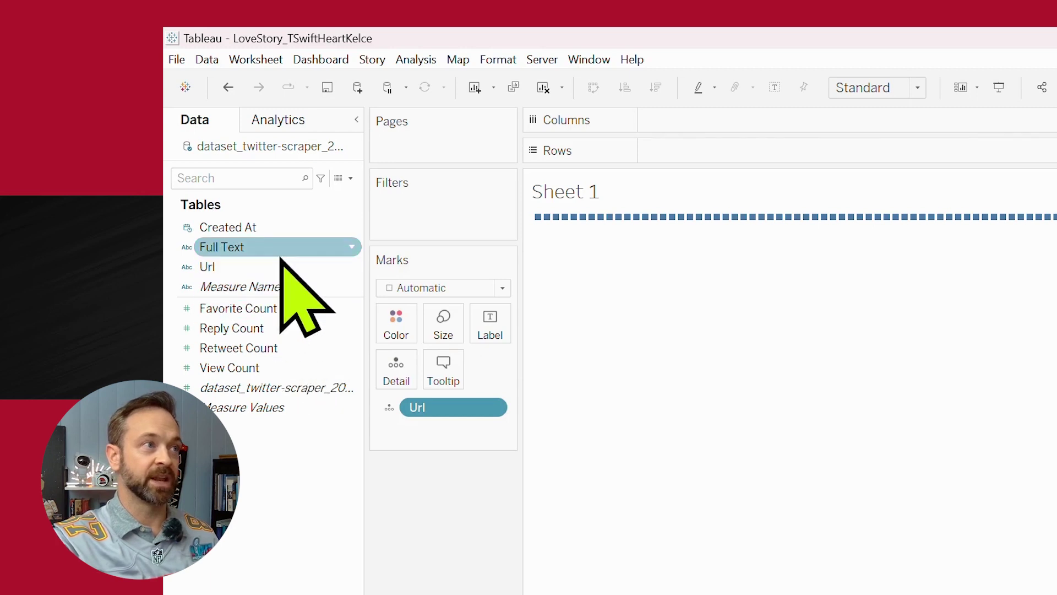
left_click_drag(285, 337, 534, 182)
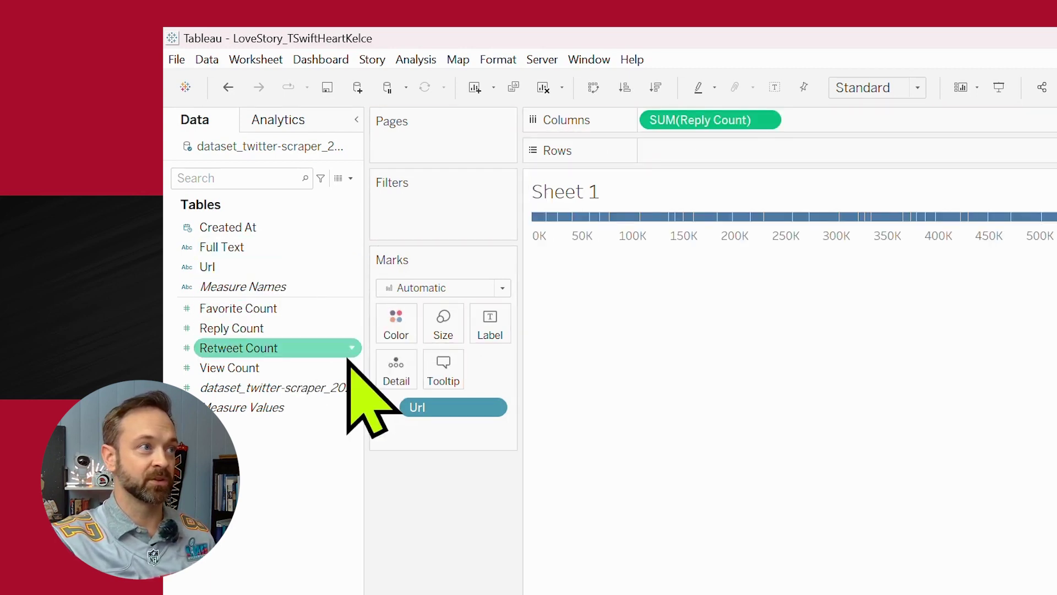
left_click_drag(292, 346, 774, 147)
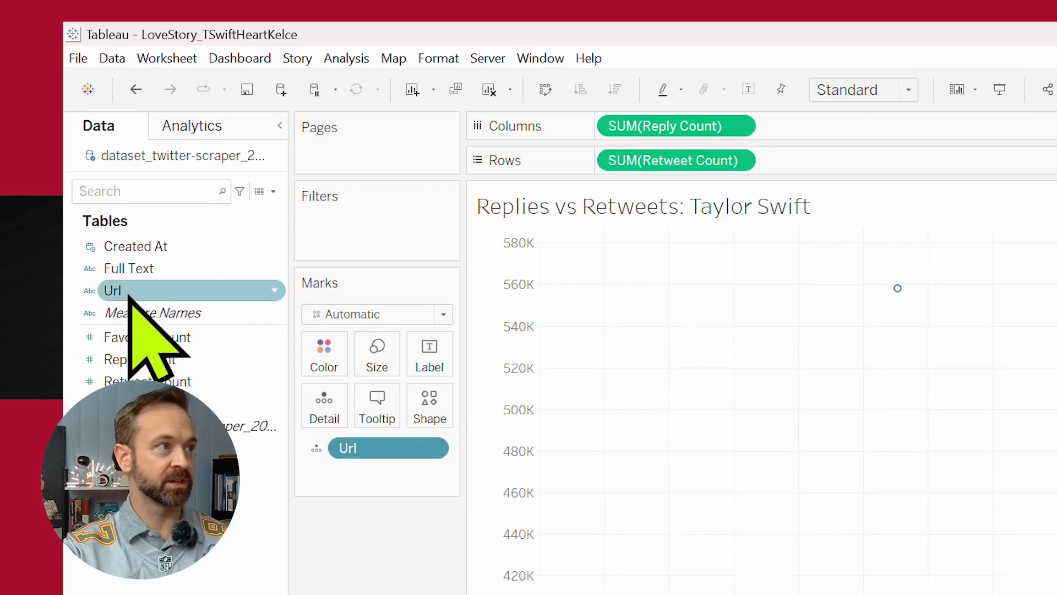
left_click_drag(132, 270, 385, 416)
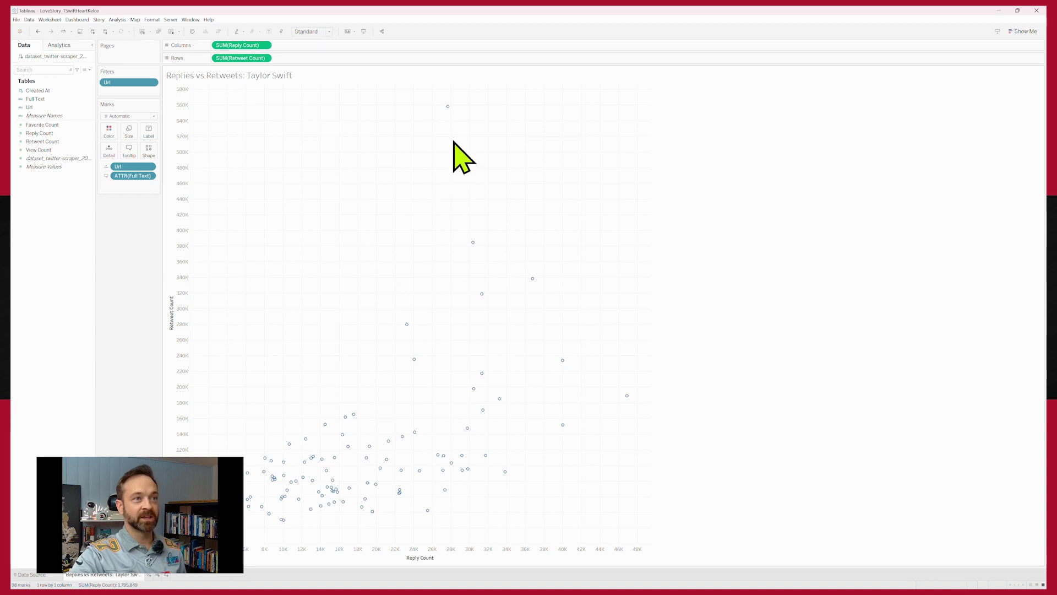
mouse_move(448, 106)
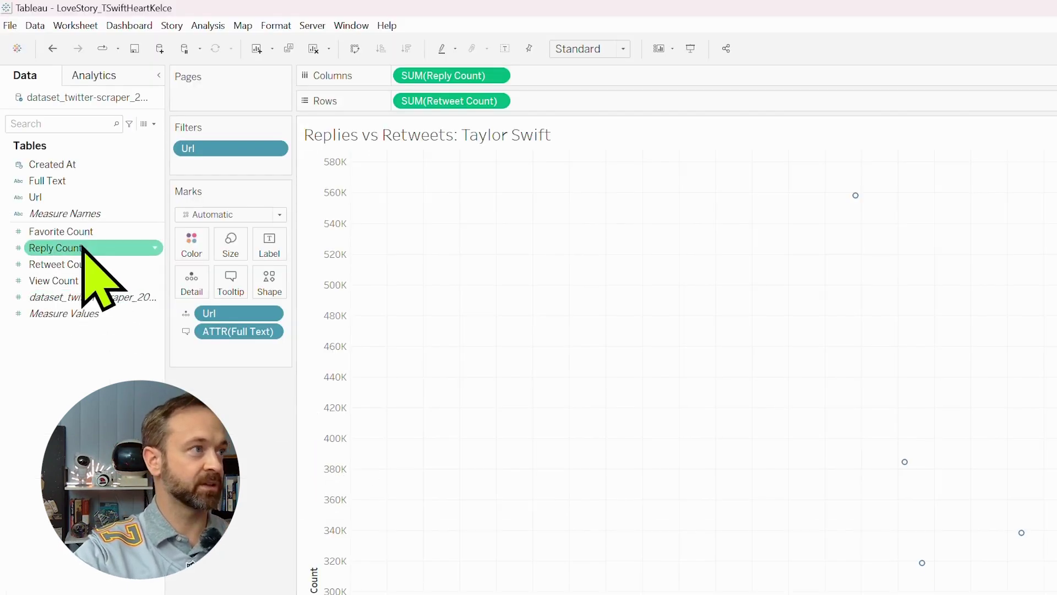
Size the marks by Favorite Count, make them stars, and enlarge them.
left_click_drag(83, 231, 230, 242)
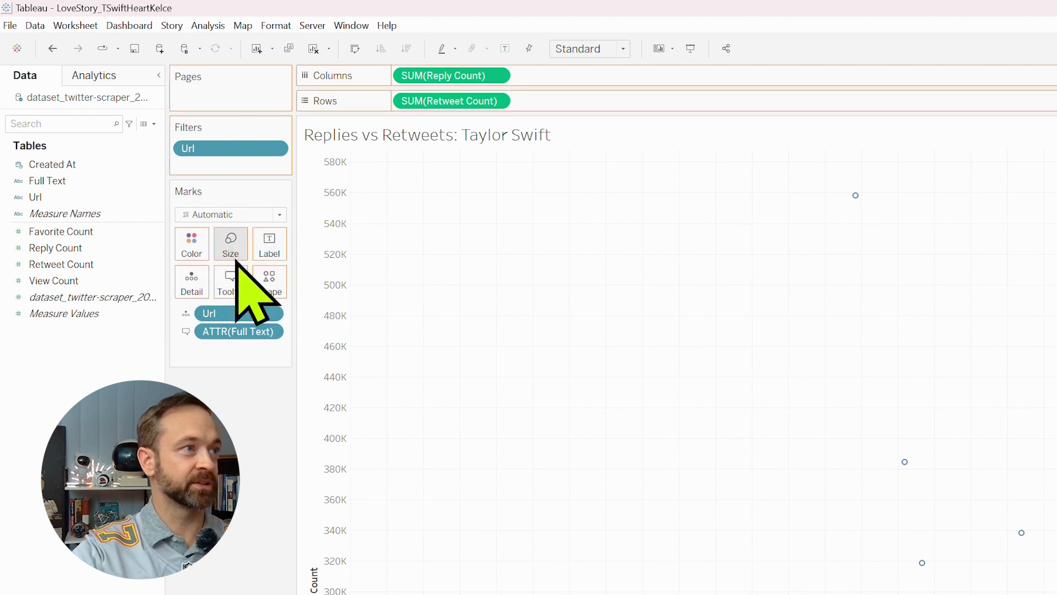
left_click(261, 282)
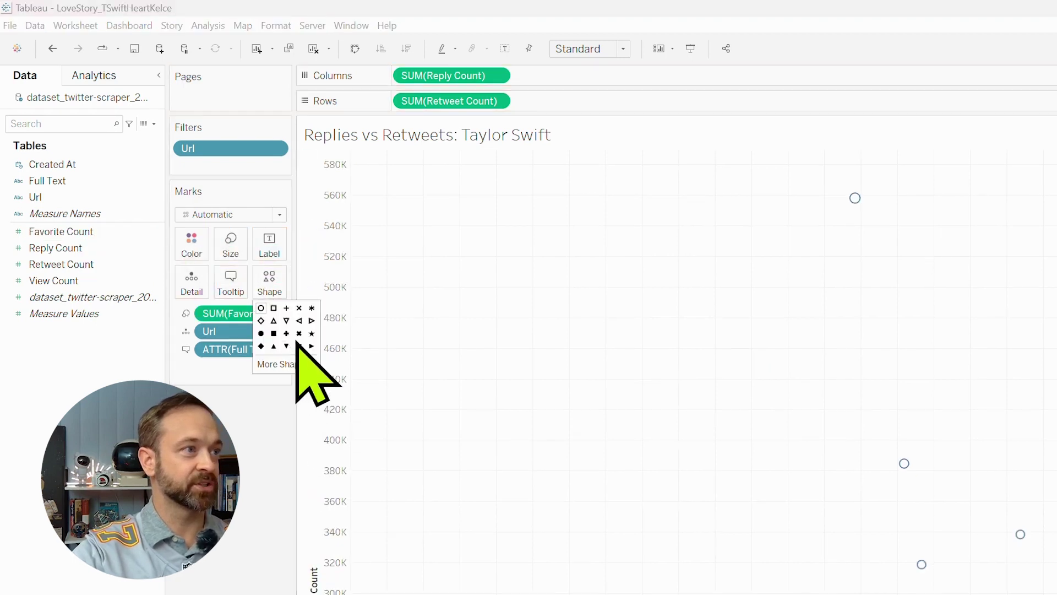
left_click(310, 333)
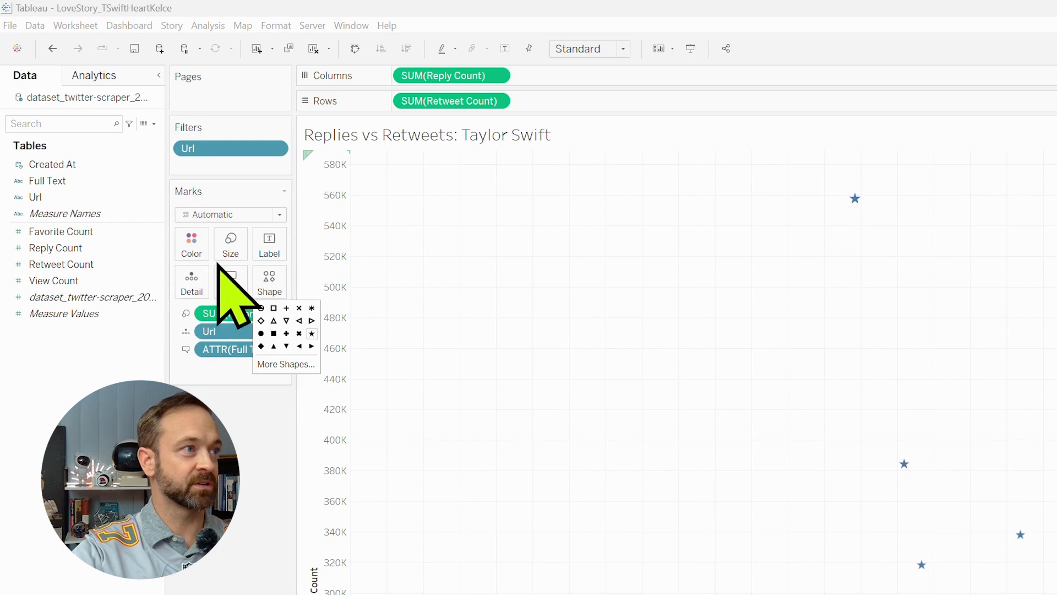
left_click(230, 242)
left_click_drag(281, 285, 289, 279)
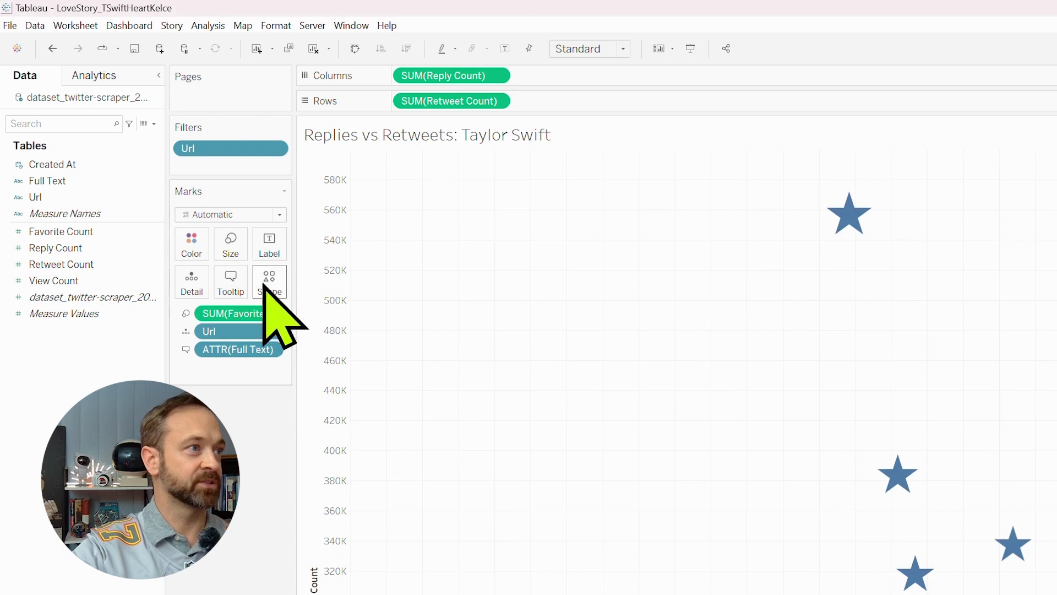
Colour the stars by Favorite Count using the Purple palette.
left_click_drag(242, 313, 194, 251)
left_click(193, 245)
left_click(220, 272)
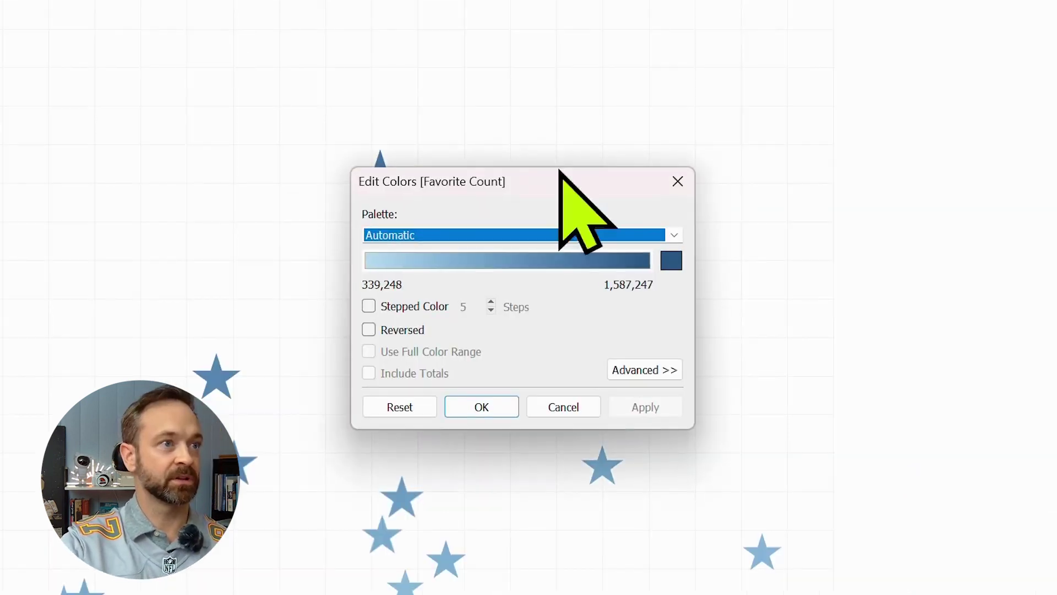
left_click(631, 237)
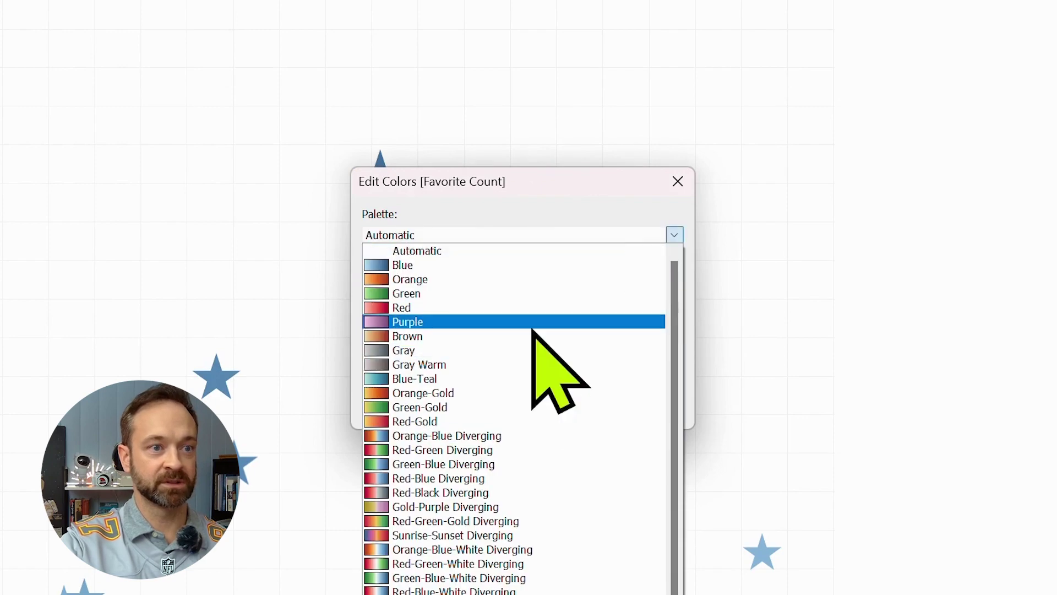
left_click(533, 325)
Colour the stars with the Purple palette and add an annotation to the top star.
left_click(685, 444)
left_click(482, 406)
right_click(406, 106)
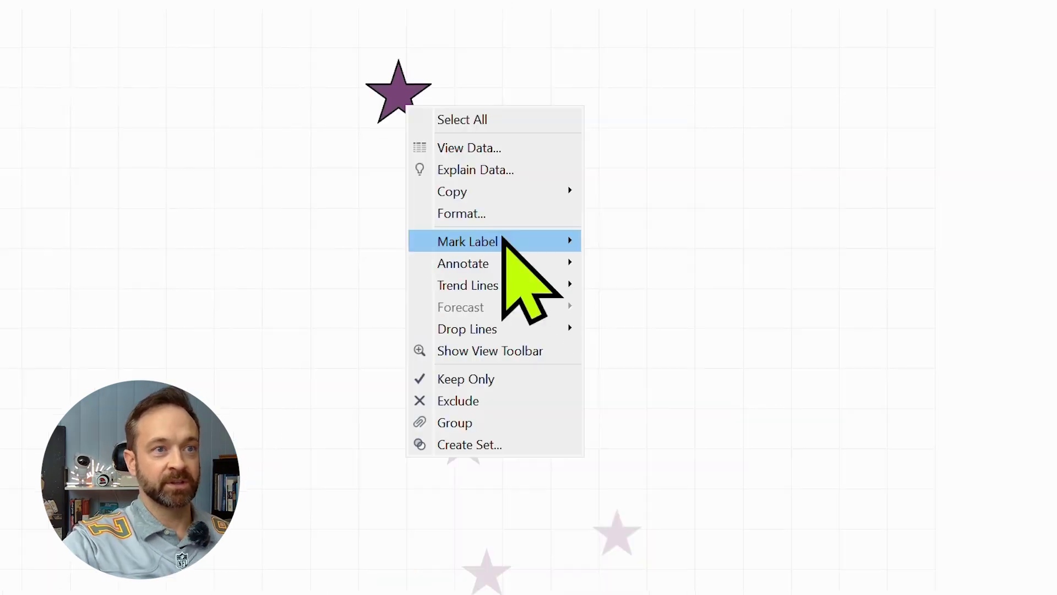
mouse_move(518, 265)
left_click(632, 265)
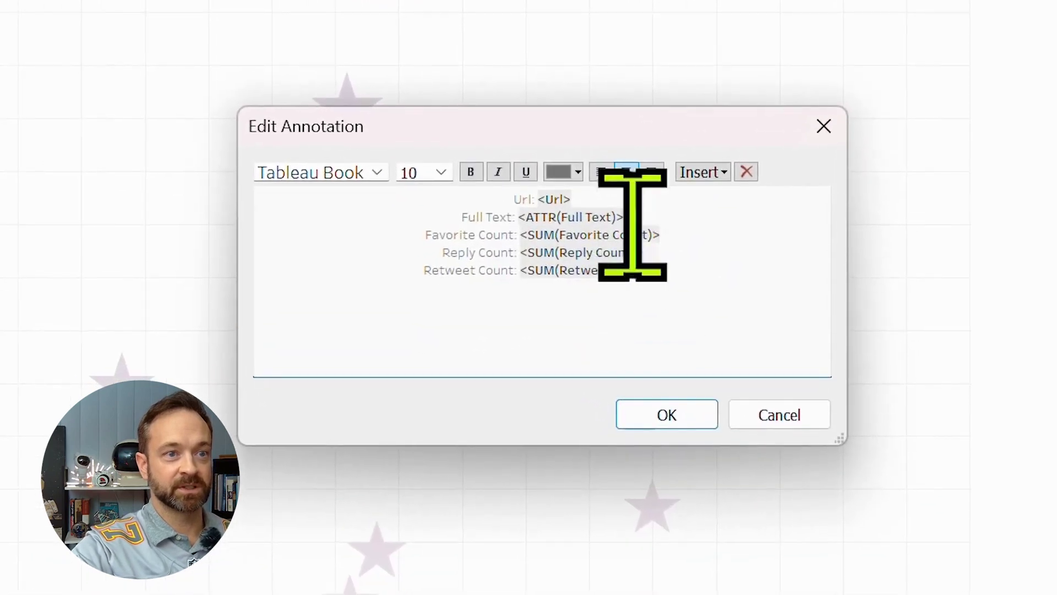
Trim the annotation to the tweet text and favorite count, deleting Url, labels and Reply/Retweet lines.
left_click_drag(505, 206, 618, 201)
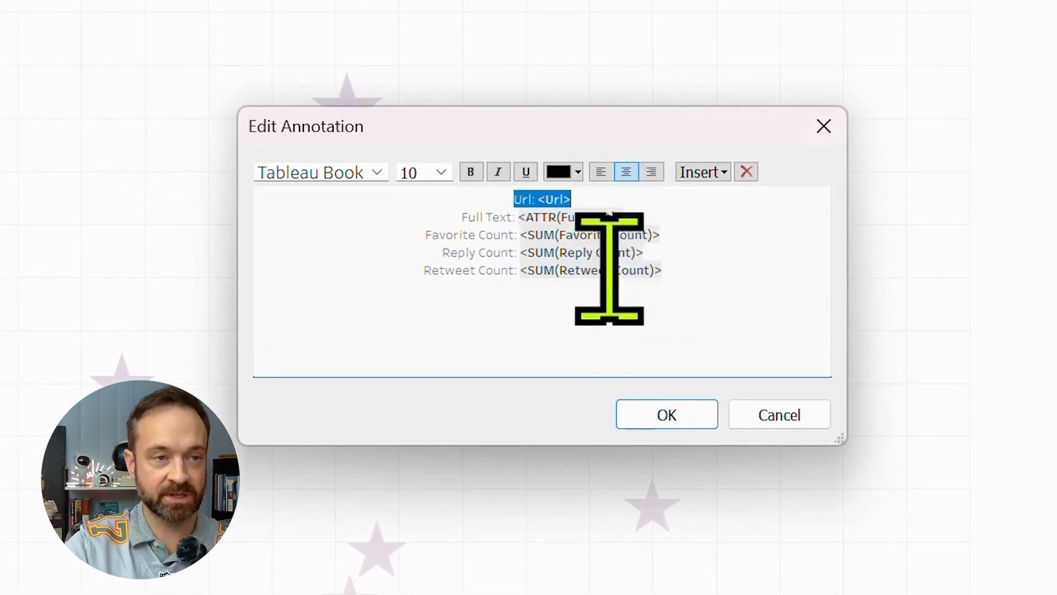
key("BackSpace")
left_click_drag(512, 217, 484, 213)
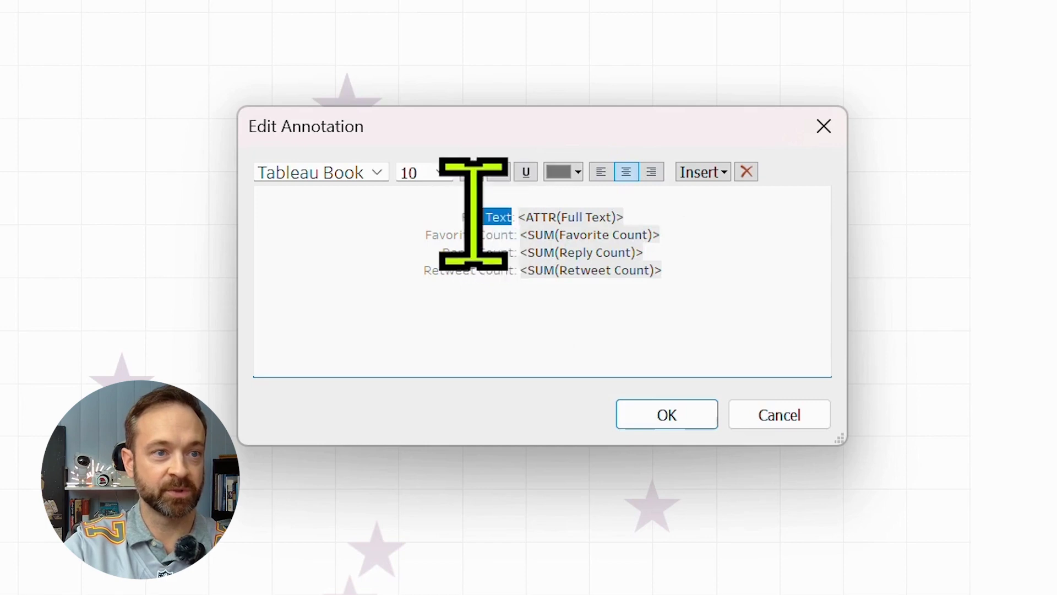
key("BackSpace")
key("BackSpace")
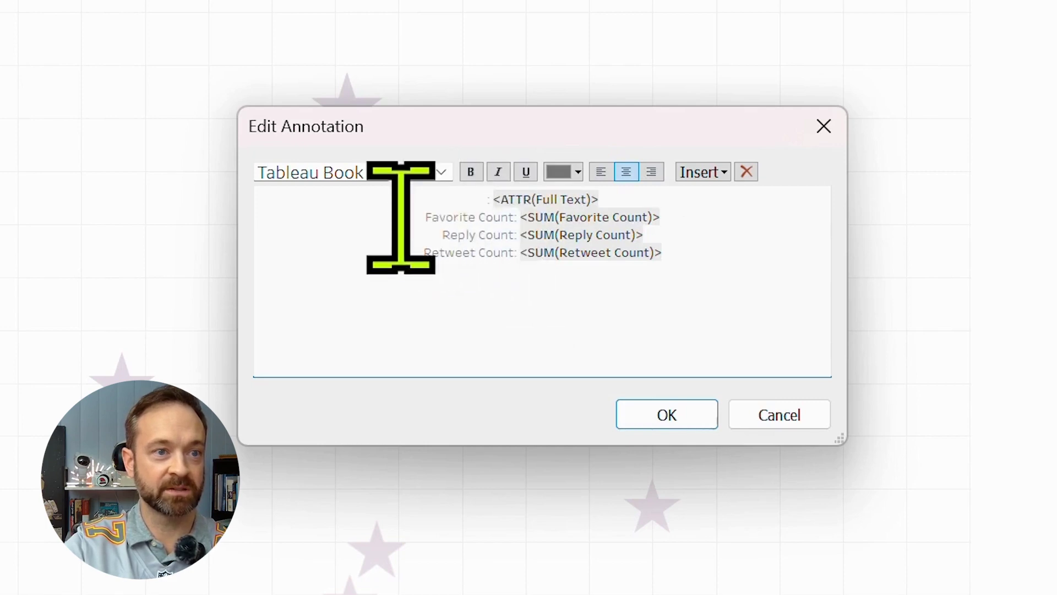
left_click_drag(401, 217, 534, 224)
left_click(471, 237)
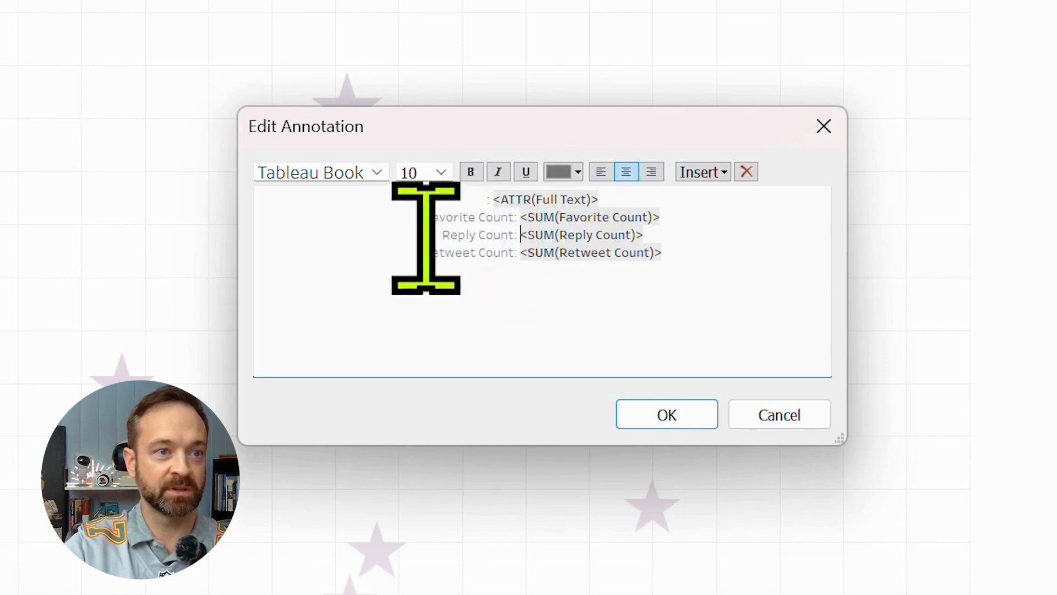
left_click_drag(425, 238, 729, 290)
key("BackSpace")
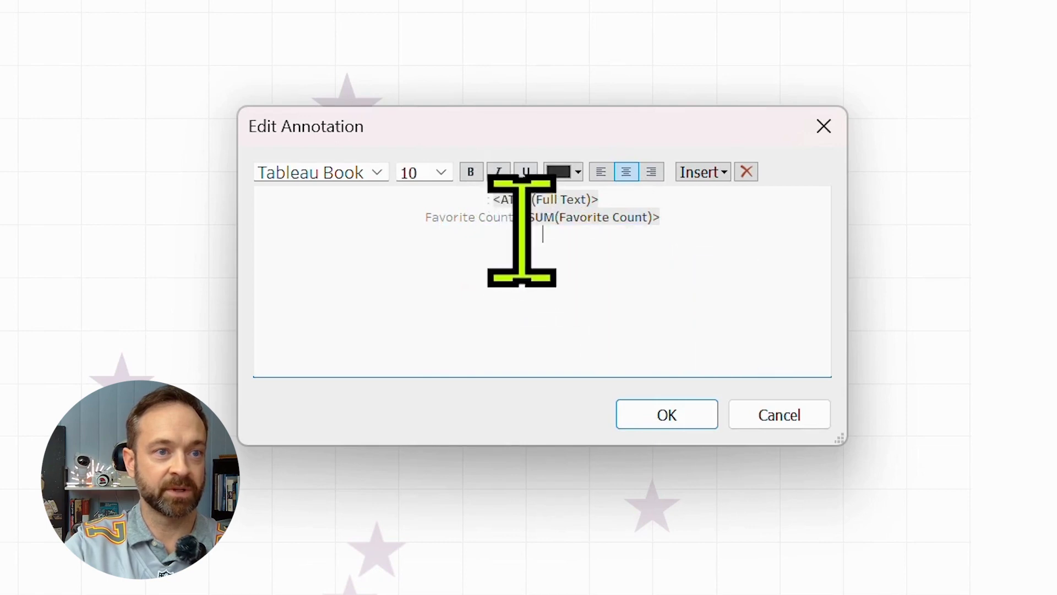
left_click_drag(521, 230, 424, 220)
key("BackSpace")
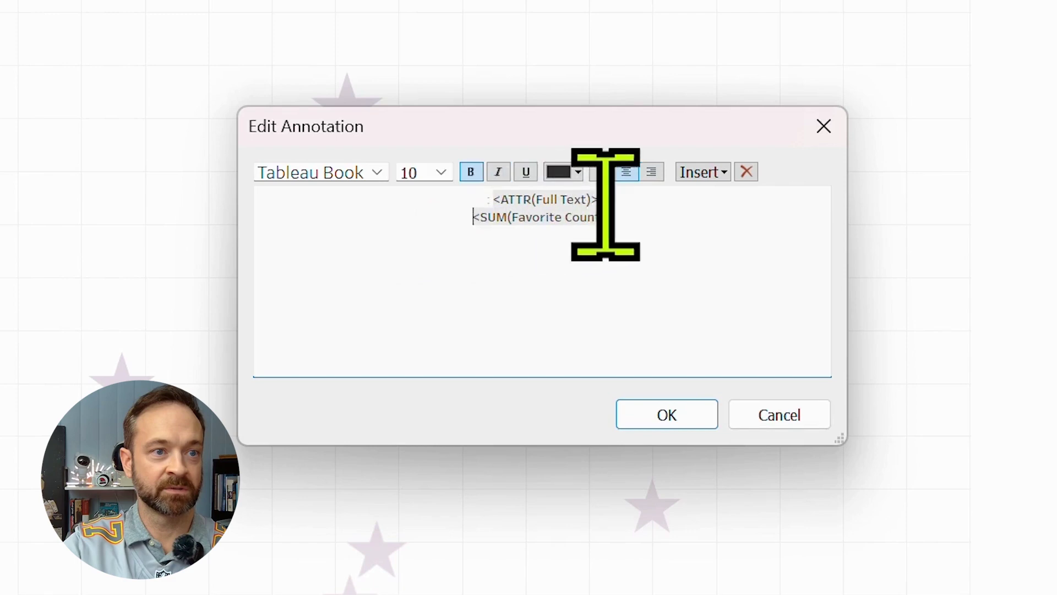
Set the annotation tweet text to Tempus Sans ITC size 16 and widen the annotation box.
left_click_drag(606, 201, 485, 199)
left_click(440, 173)
left_click(420, 314)
left_click(378, 173)
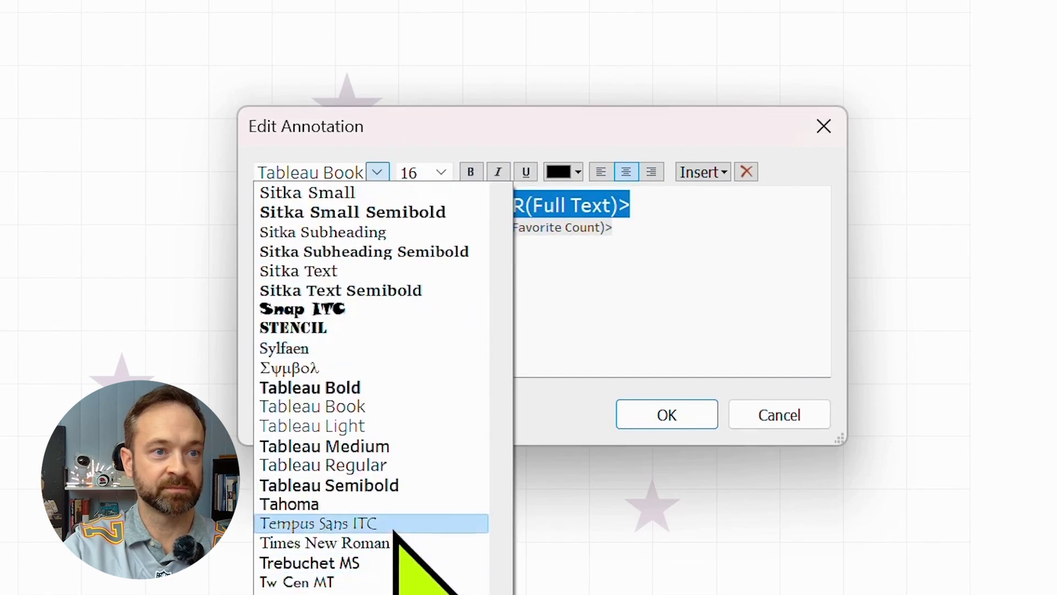
left_click(395, 530)
left_click(667, 414)
mouse_move(778, 193)
left_mouse_down()
mouse_move(878, 196)
mouse_move(927, 226)
left_mouse_up()
double_click(826, 222)
left_click_drag(701, 423, 825, 426)
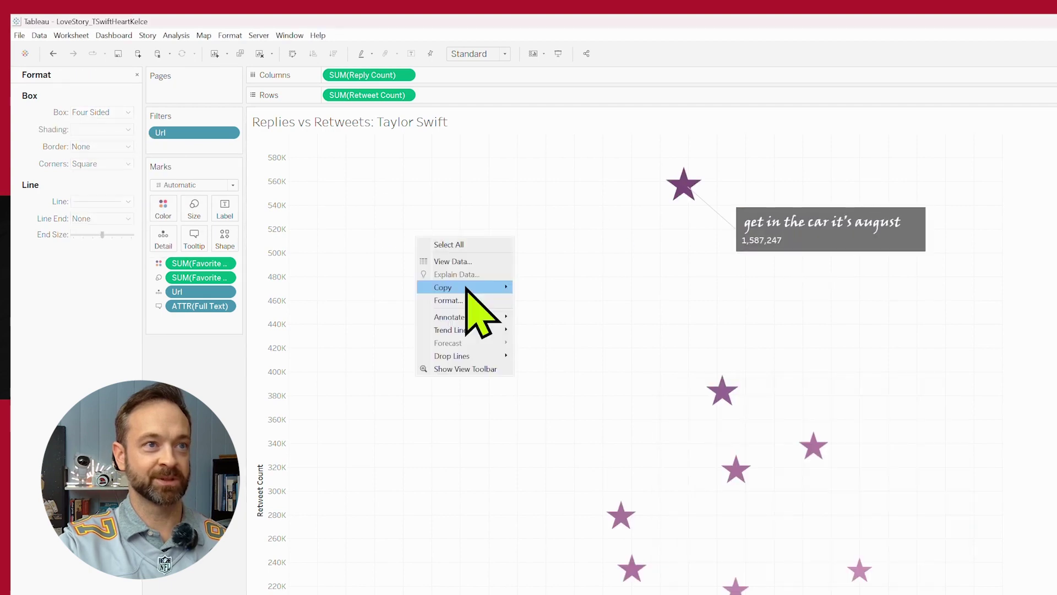
left_click(538, 303)
Shade the worksheet background purple and type 'weets drove the most resharing and the most engagement'.
left_click(102, 156)
left_click(79, 238)
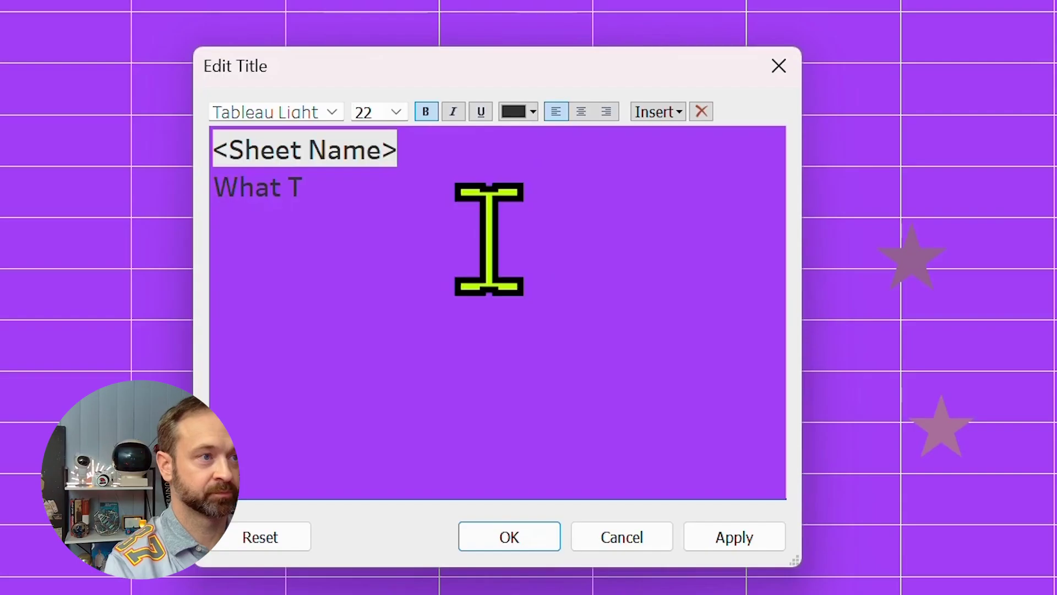
type("weets drove the most resharing and the most engagement")
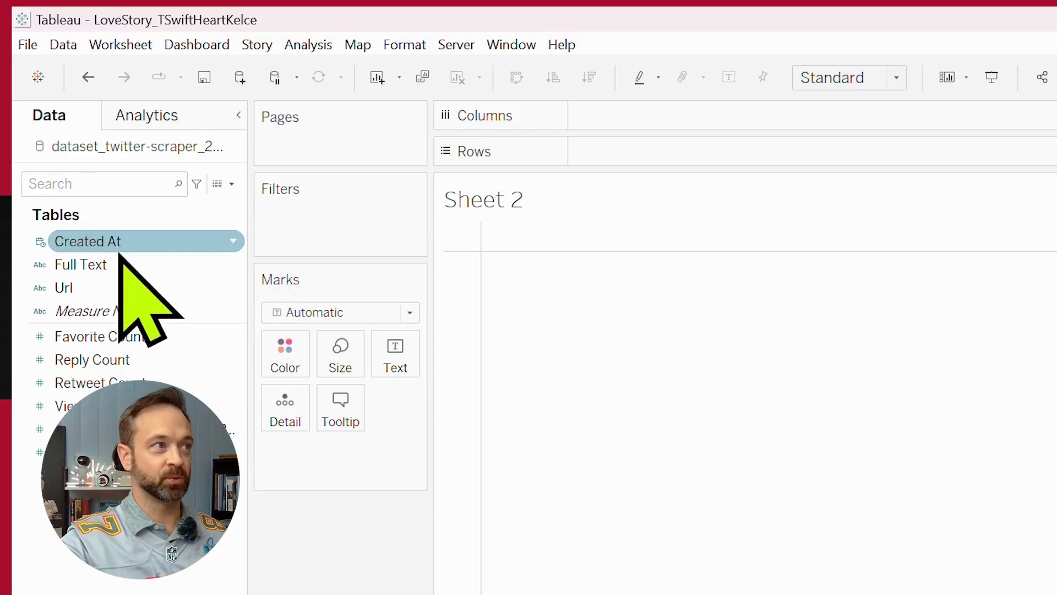
Plot SUM(Favorite Count) as a line over exact Created At dates, removing the Url detail.
left_click_drag(333, 234, 551, 197)
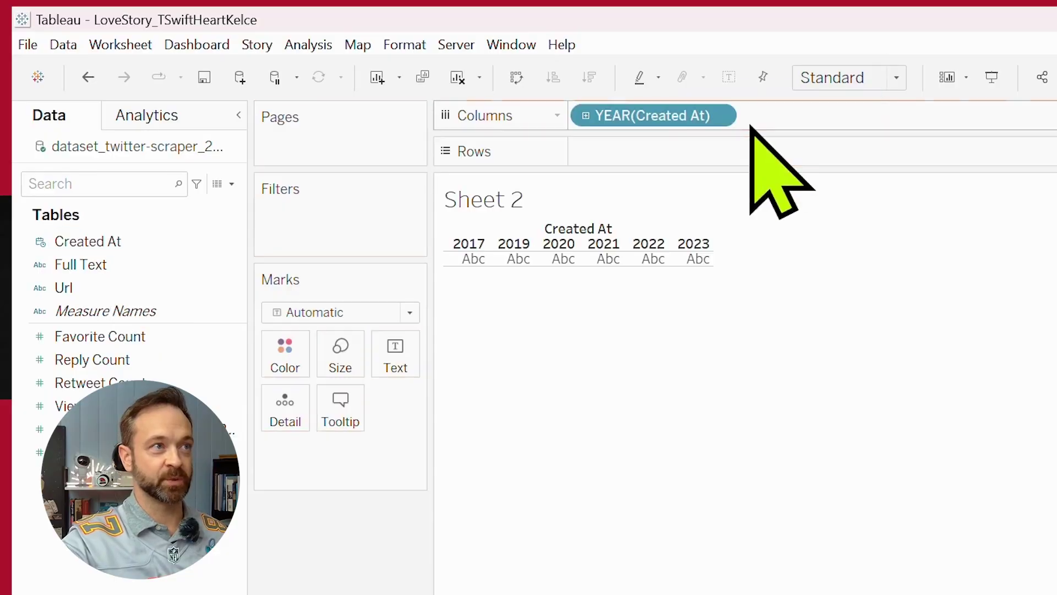
right_click(669, 115)
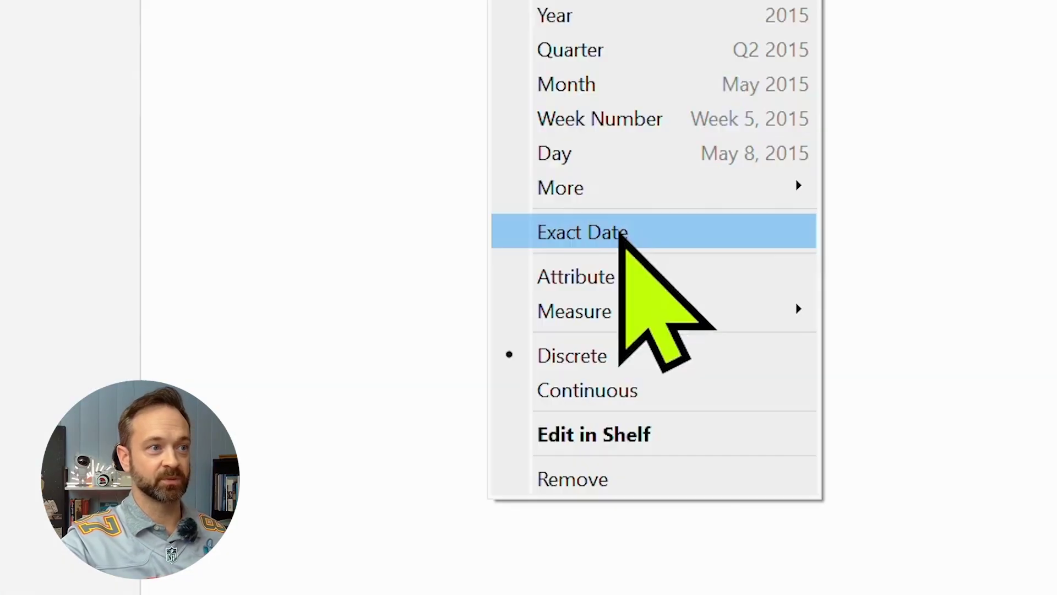
left_click(621, 234)
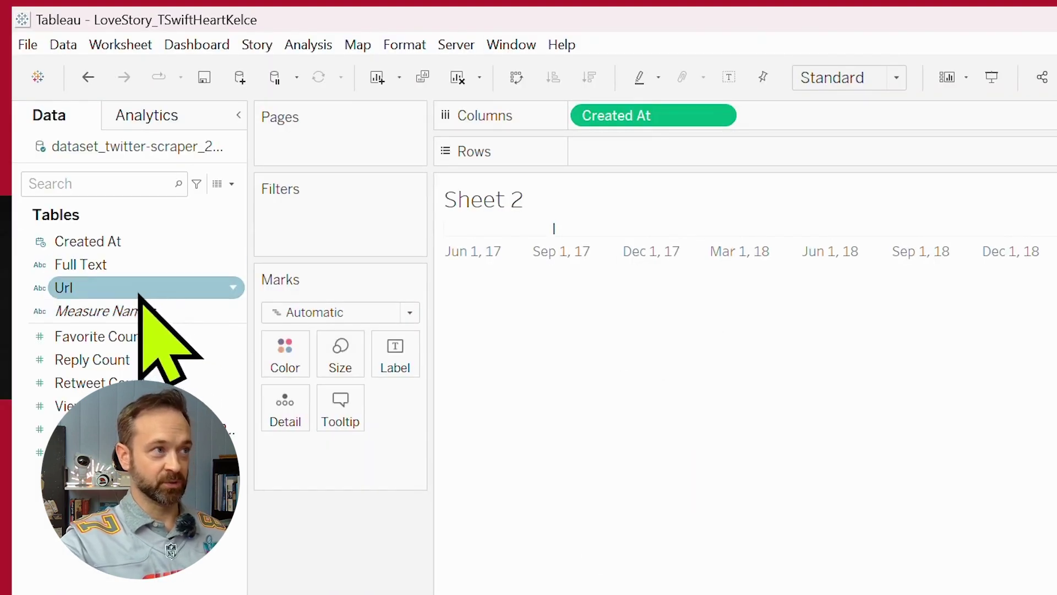
left_click_drag(146, 286, 284, 410)
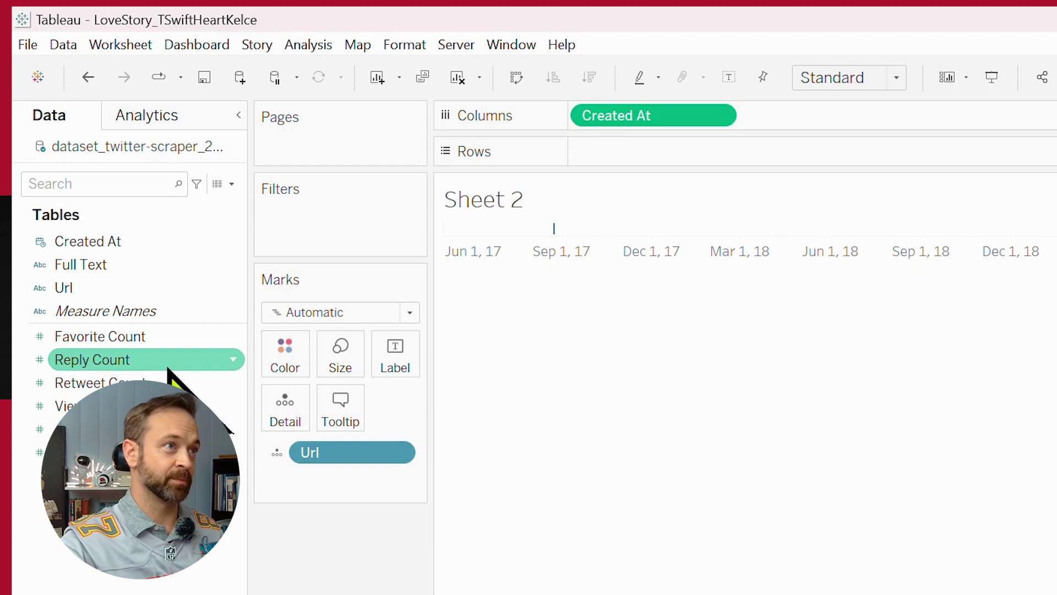
left_click_drag(160, 337, 650, 145)
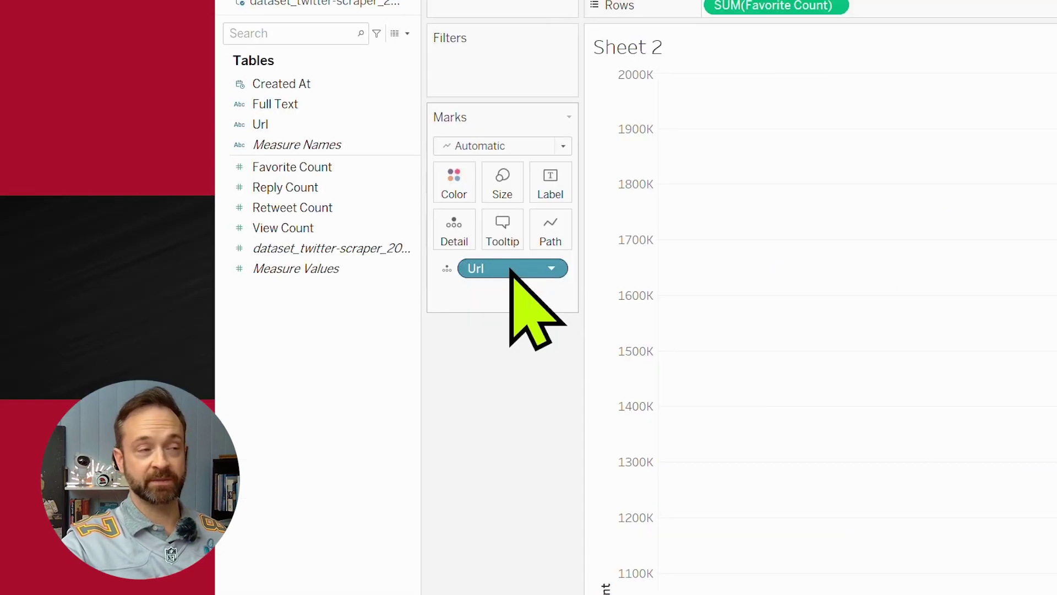
left_click_drag(510, 270, 366, 412)
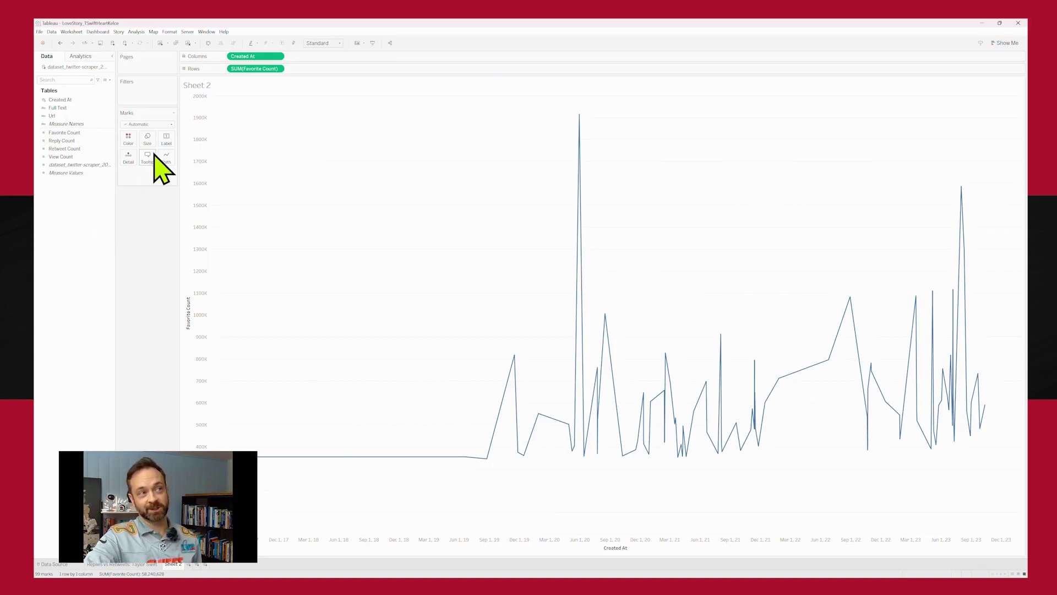
right_click(252, 58)
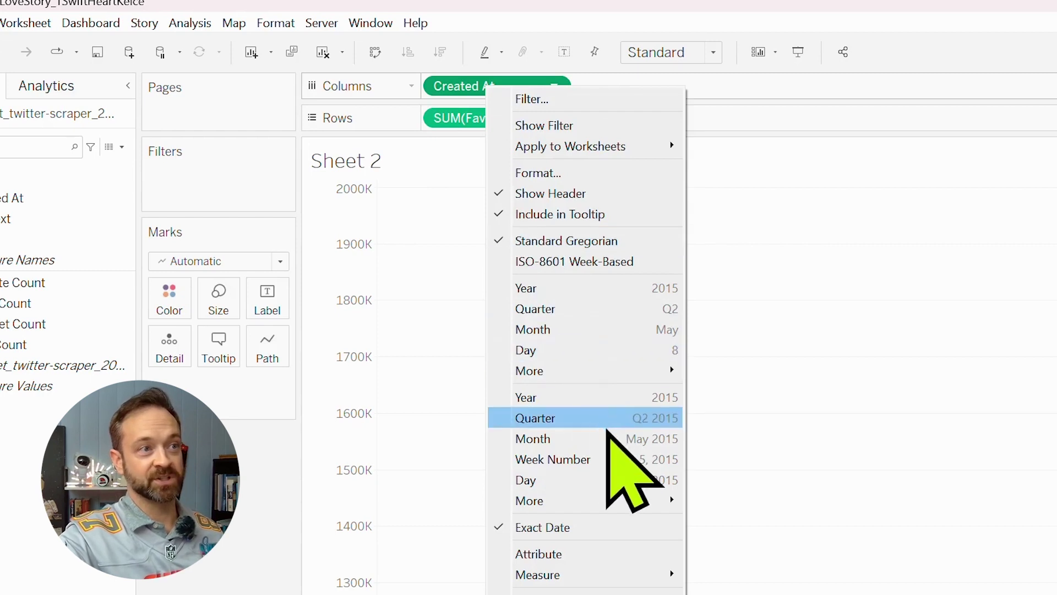
Group Created At by month, then add and remove Url as mark detail.
left_click(608, 437)
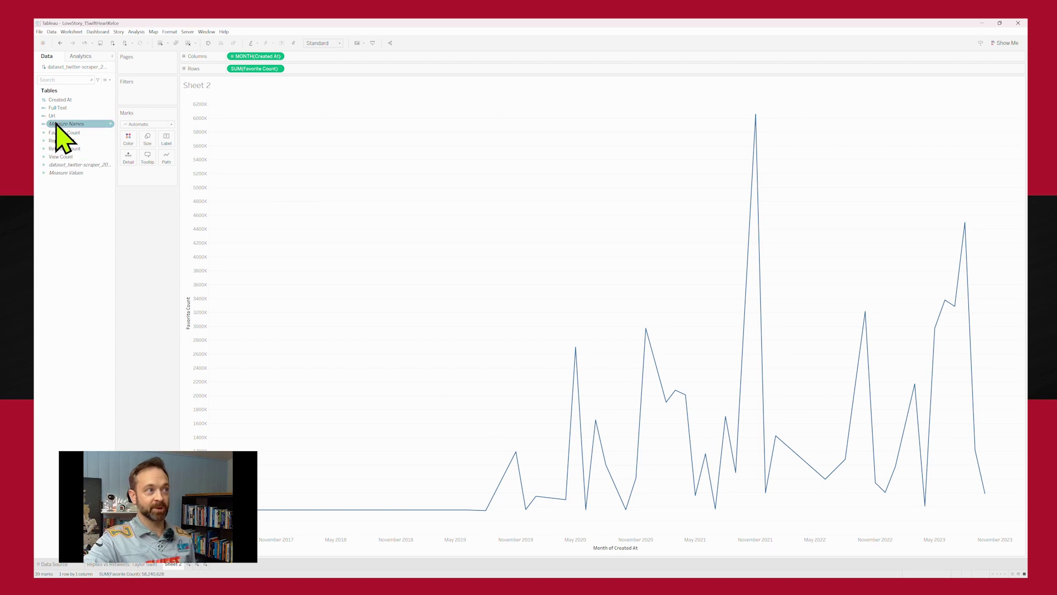
left_click_drag(57, 118, 133, 176)
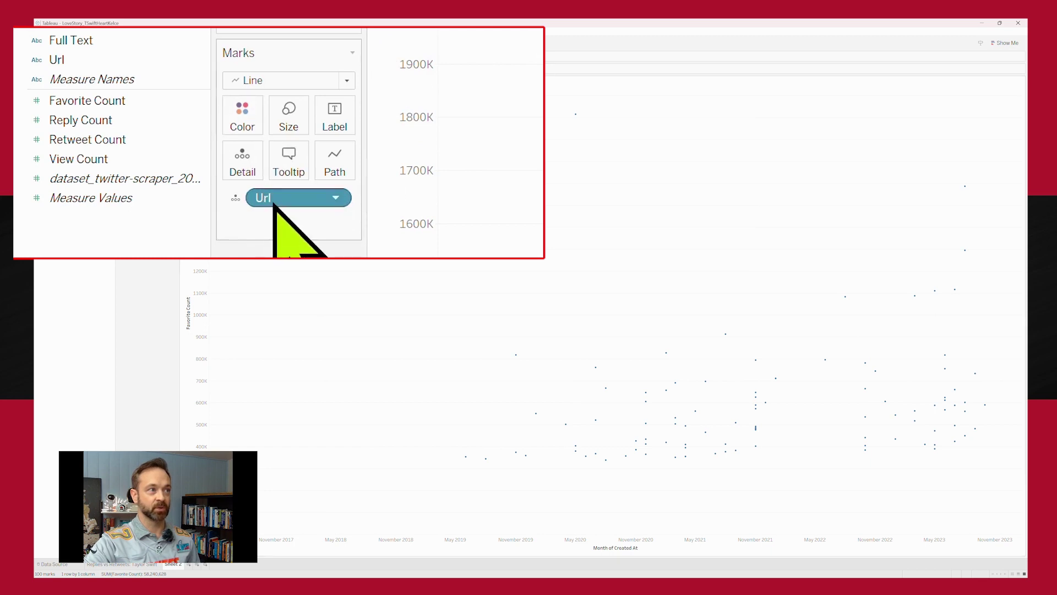
left_click_drag(276, 201, 177, 177)
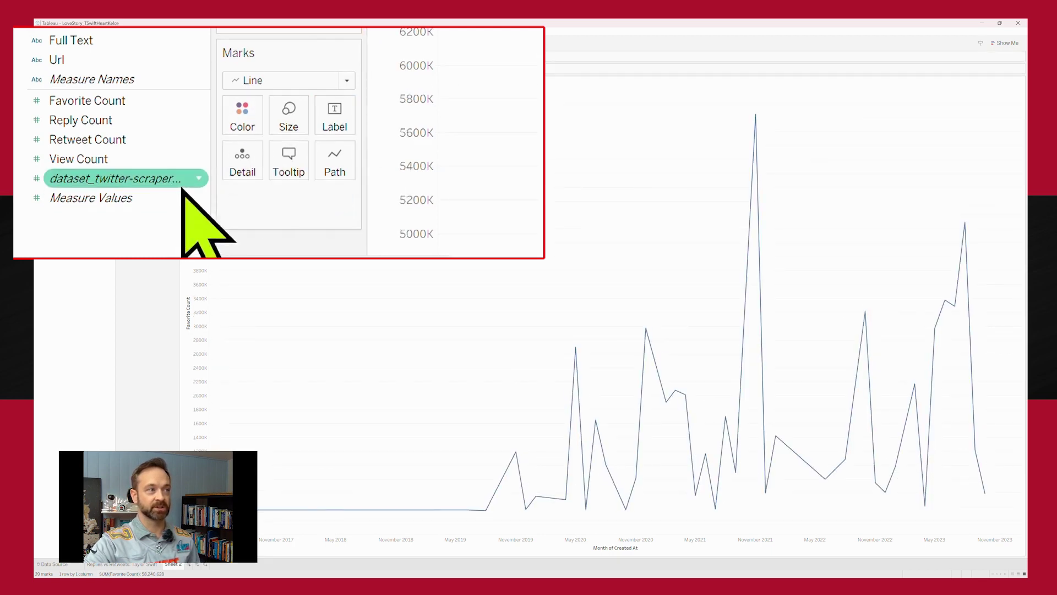
Change the mark type to Area and colour the area pink.
left_click(265, 81)
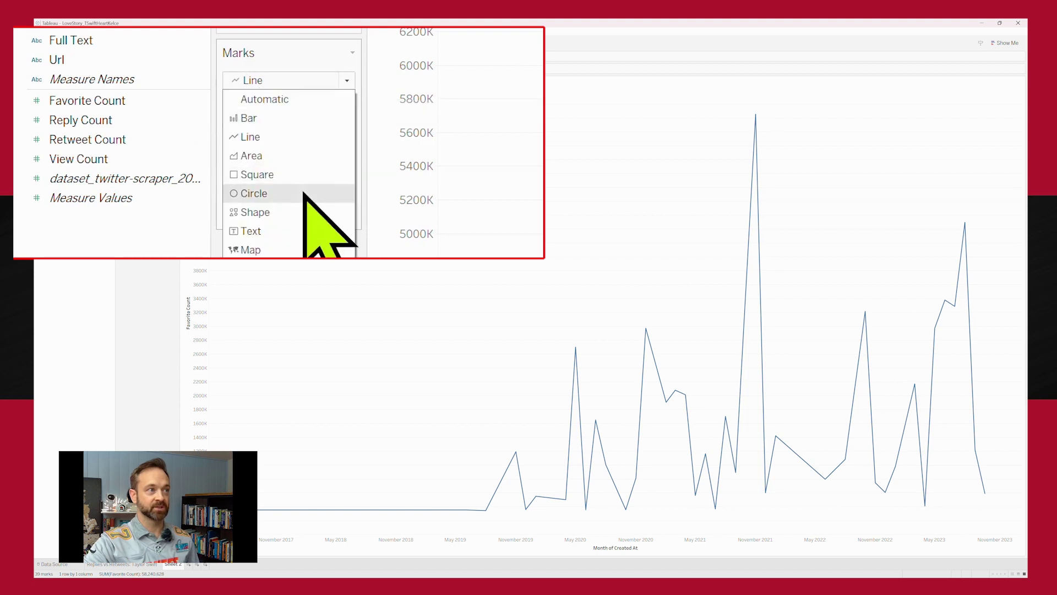
left_click(306, 158)
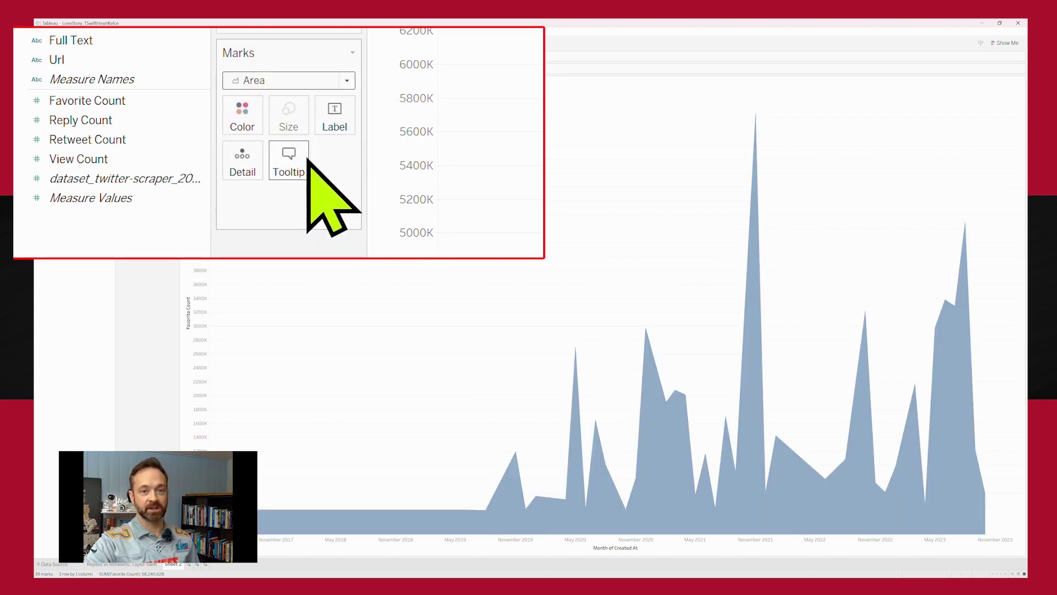
left_click(242, 115)
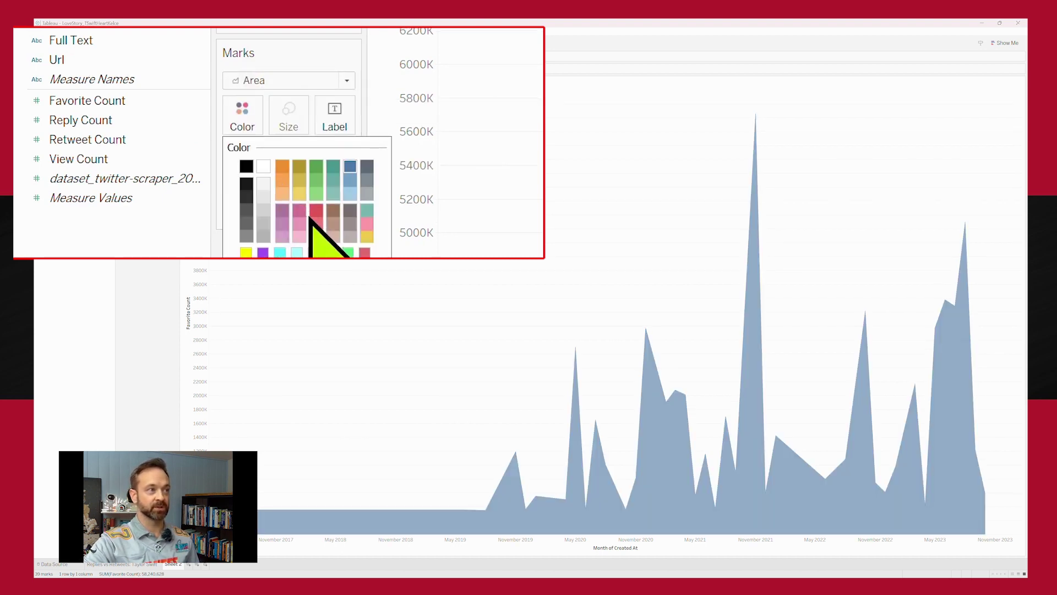
left_click(303, 225)
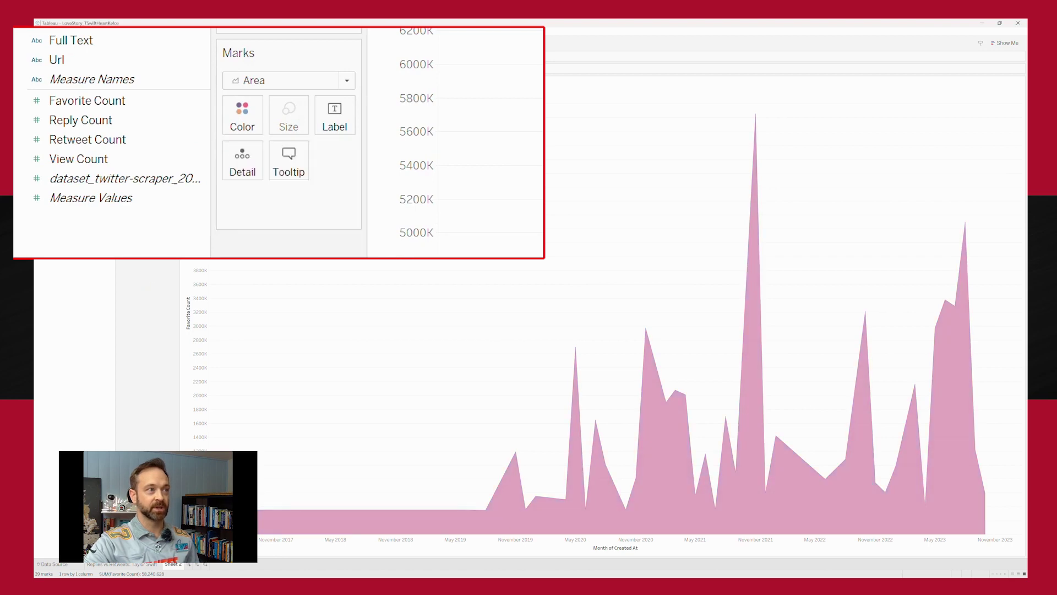
Turn on mark labels so each monthly Favorite Count value is shown.
left_click(333, 113)
left_click(393, 156)
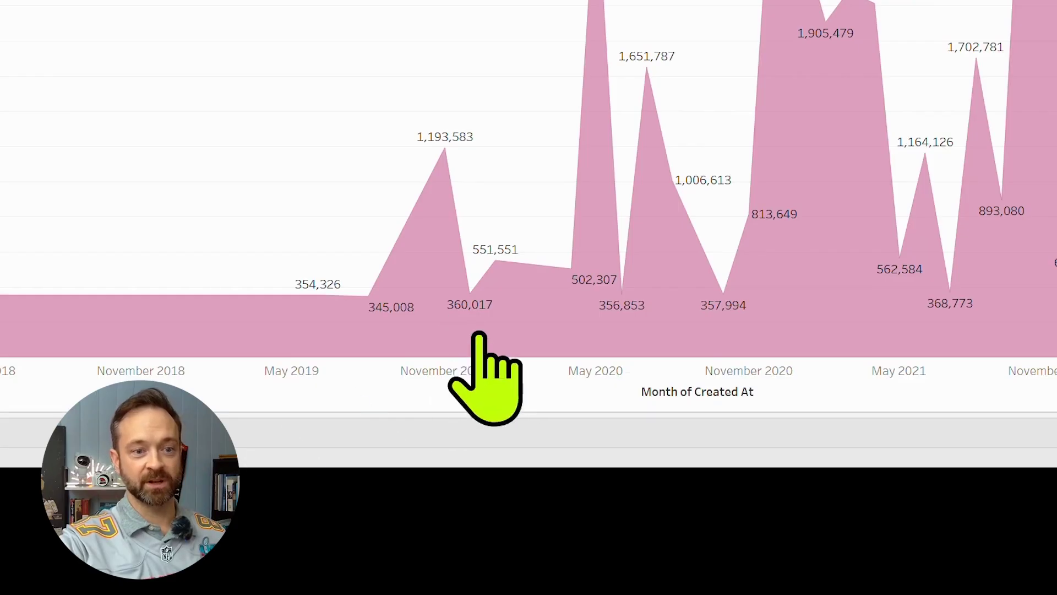
mouse_move(529, 518)
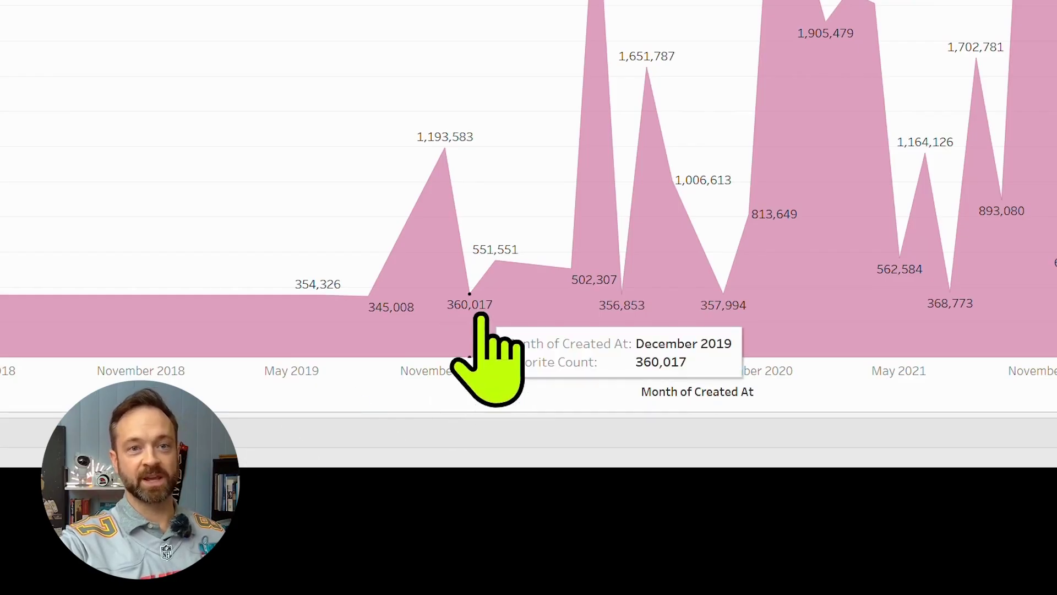
mouse_move(482, 325)
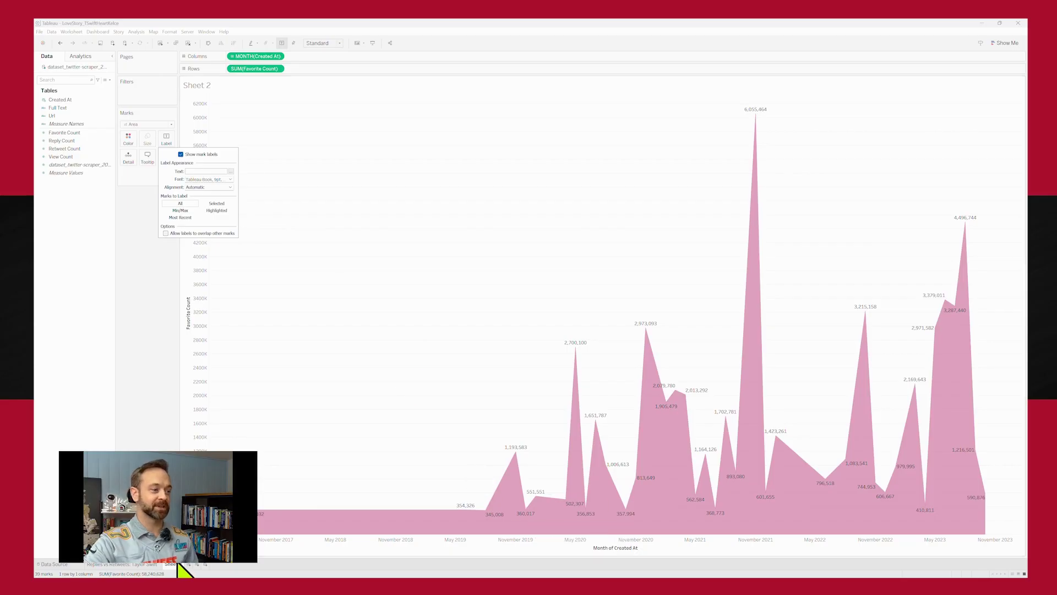
left_click(178, 565)
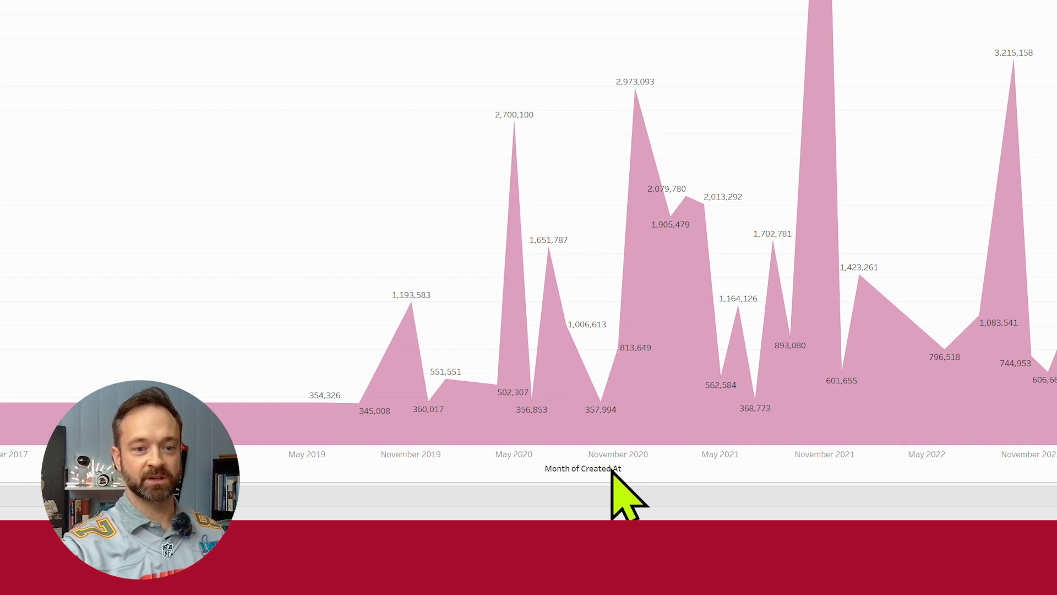
Delete the title of the Created At date axis in Edit Axis.
double_click(613, 470)
left_click(425, 143)
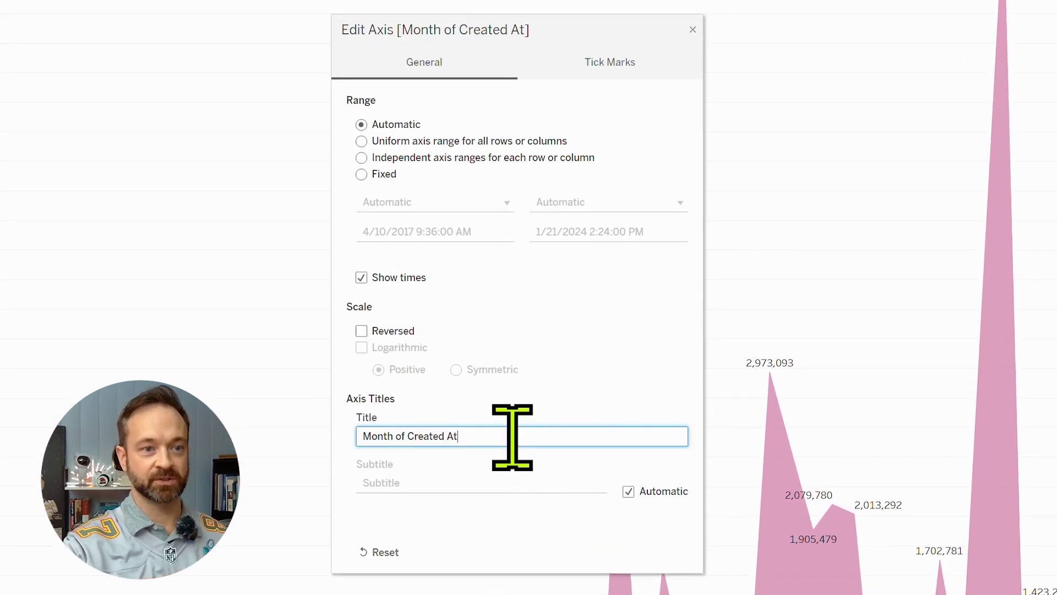
key("ctrl+a")
key("BackSpace")
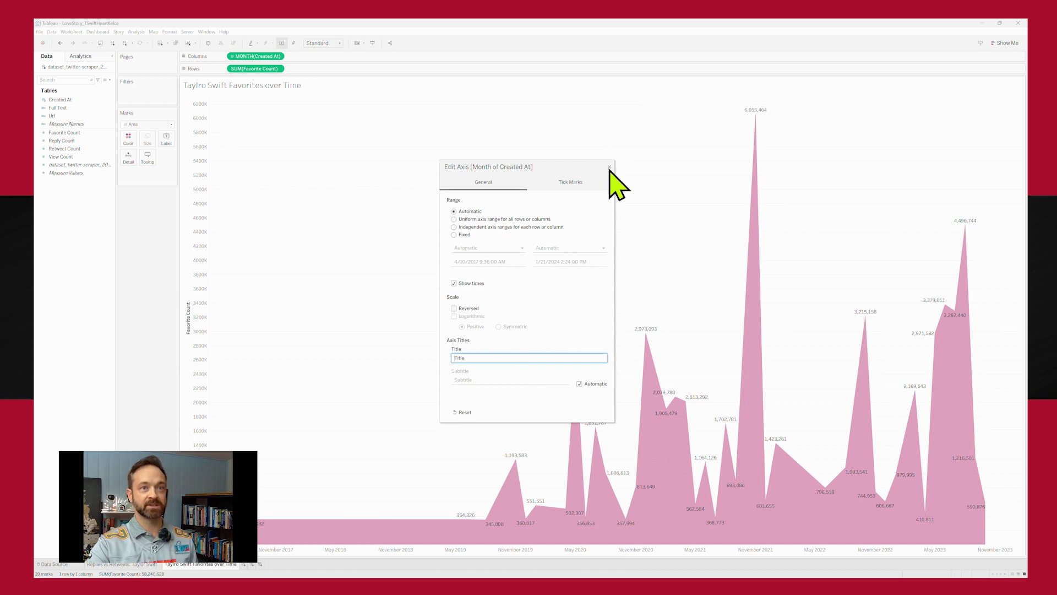
left_click(610, 170)
Edit the Favorite Count axis title, then check the vertical axis options without changes.
left_click(212, 271)
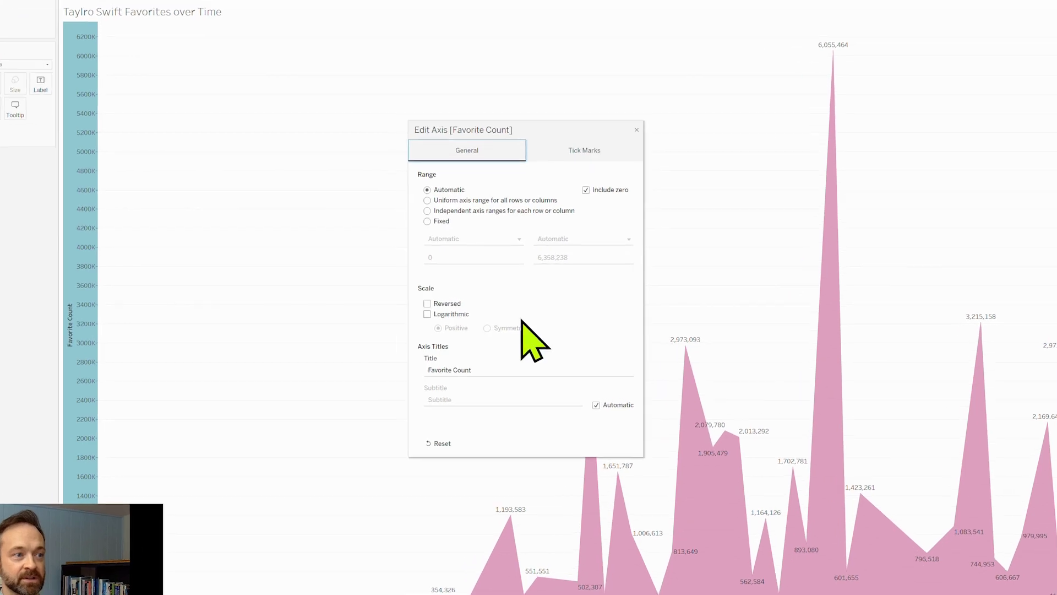
left_click(542, 394)
type("Title")
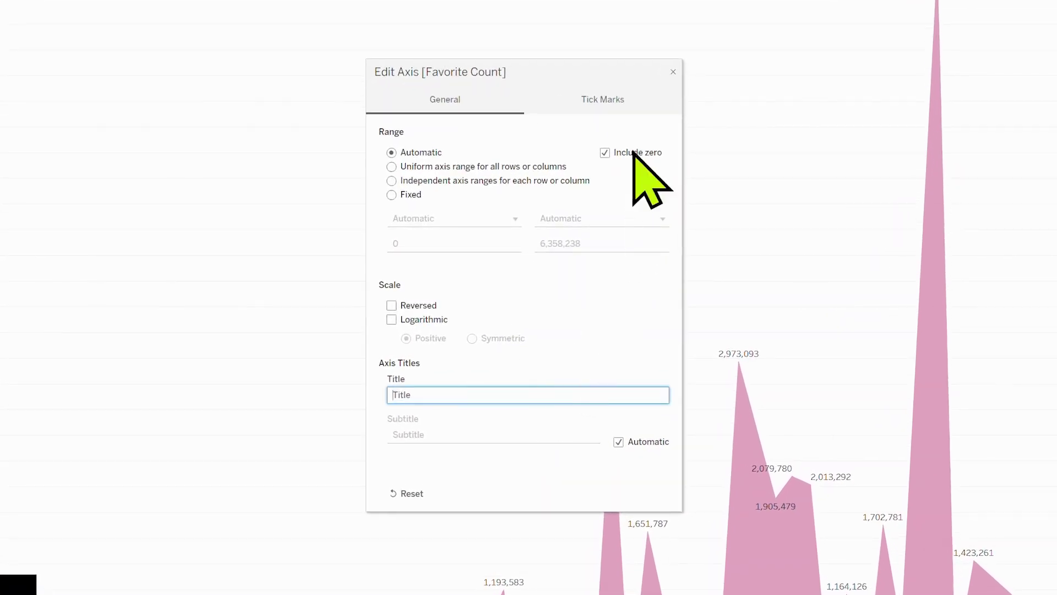
left_click(672, 72)
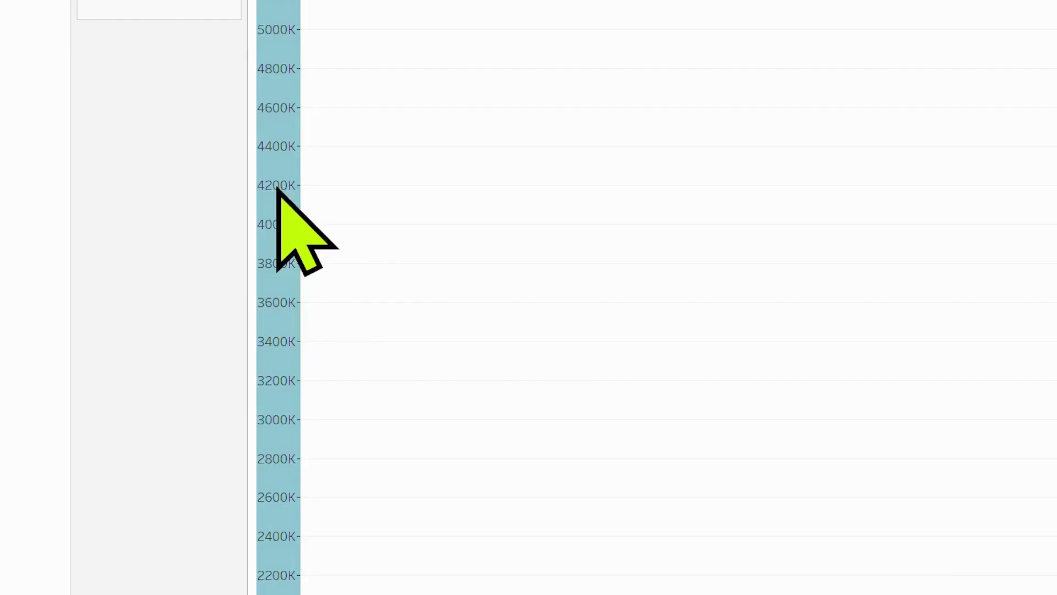
right_click(191, 249)
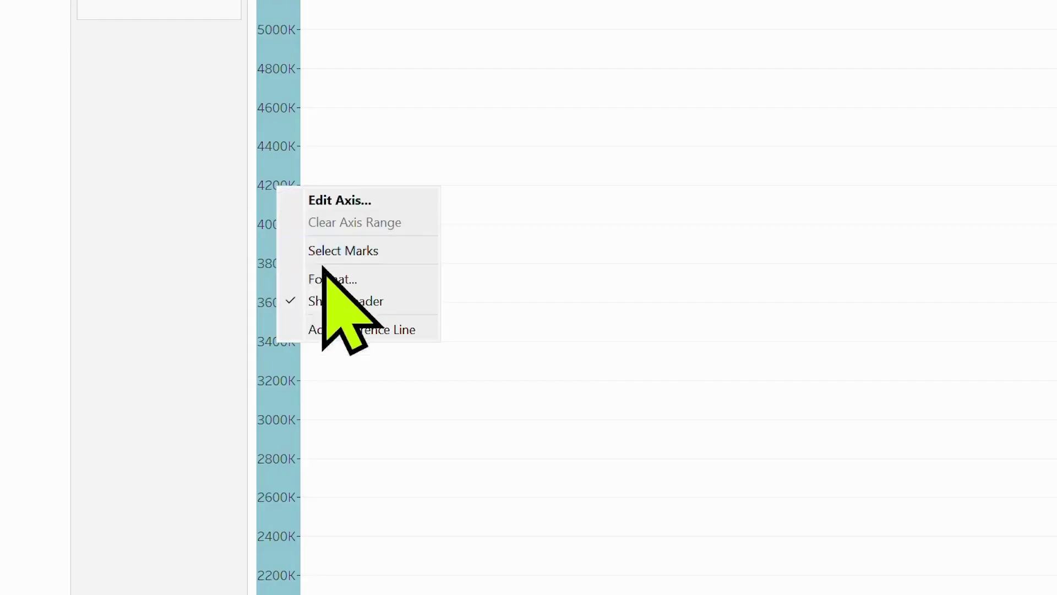
key("Escape")
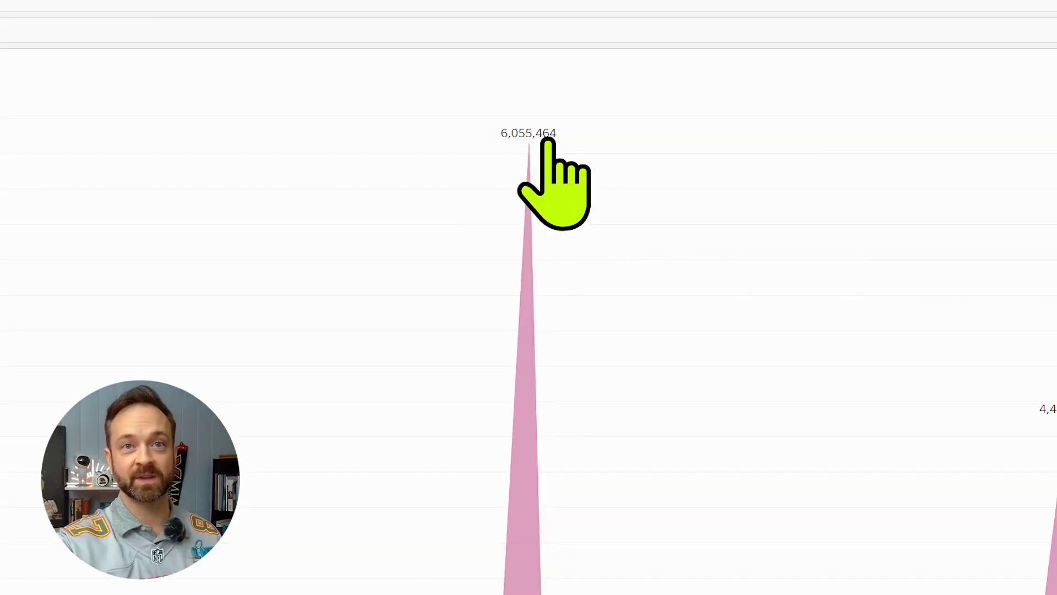
mouse_move(755, 114)
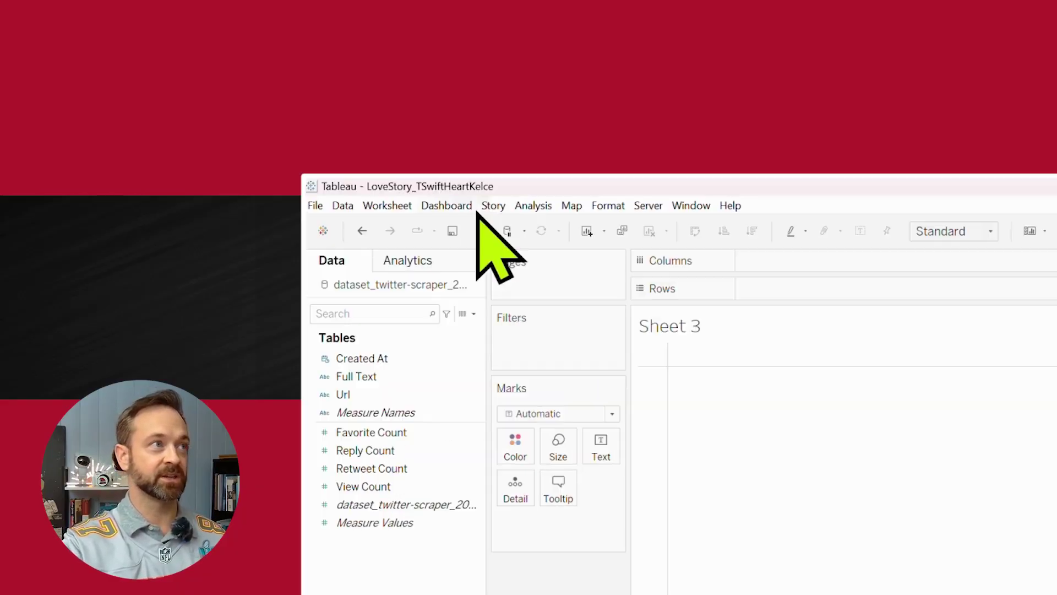
Add the twitter-scraper CSV as a new data source, check Created At's type, and go to Sheet 3.
left_click(447, 208)
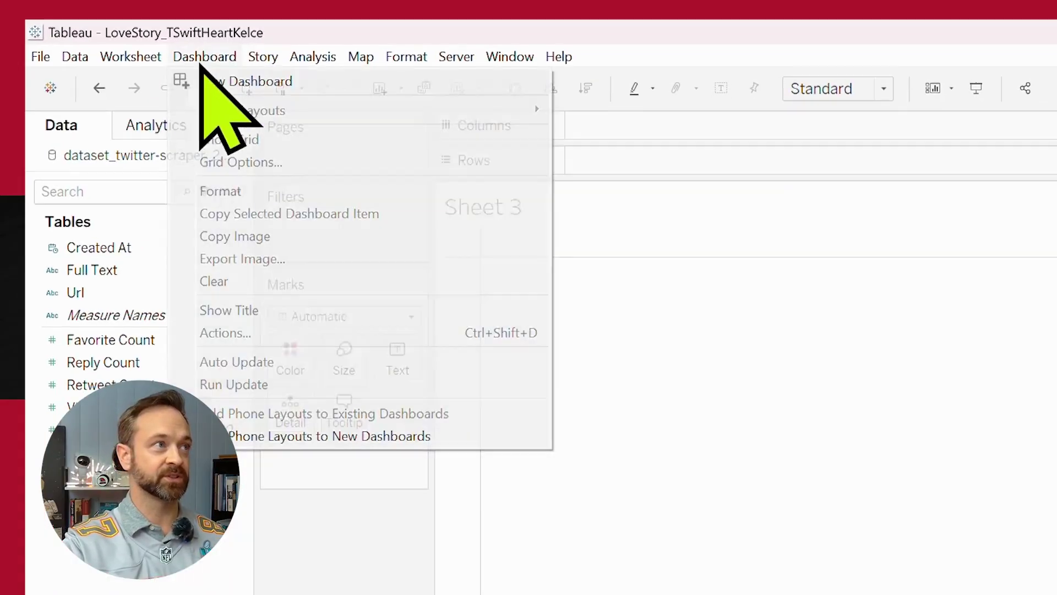
left_click(344, 208)
left_click(366, 228)
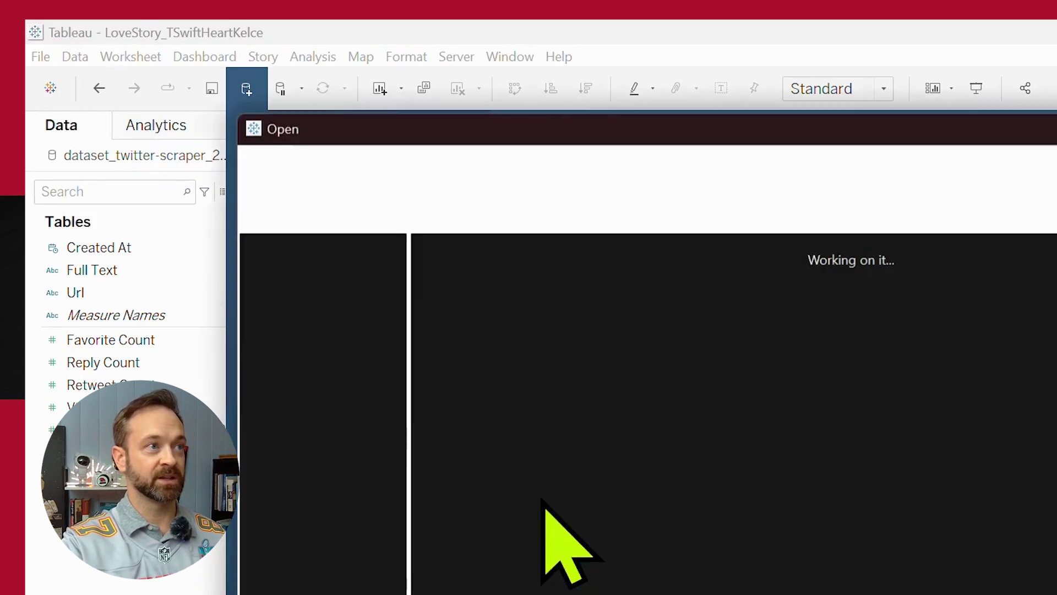
double_click(715, 352)
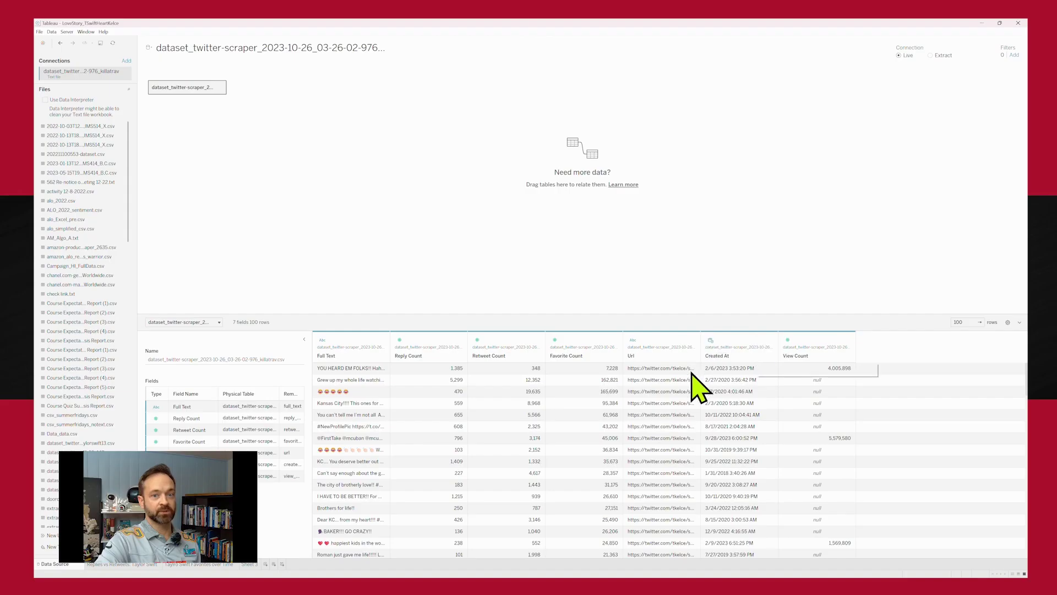
left_click(711, 341)
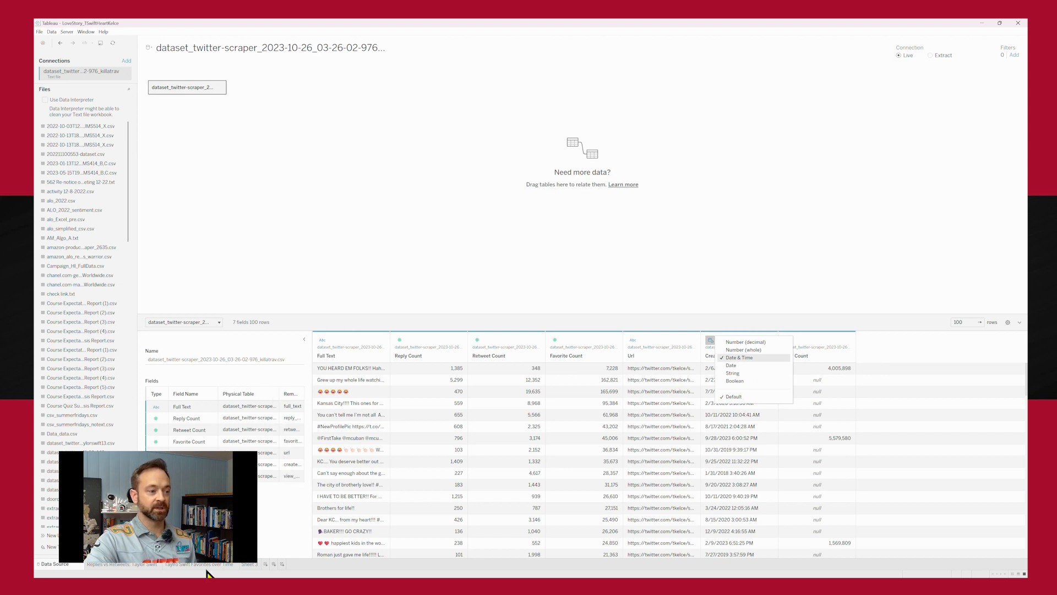
left_click(259, 567)
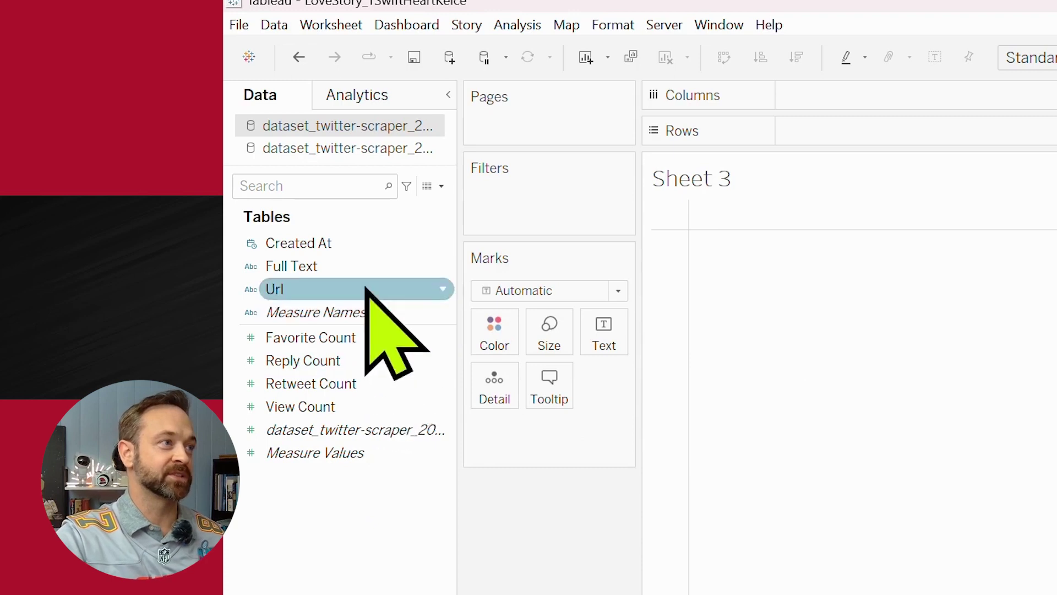
Put Url on Detail, Favorite Count on Rows, exact-date Created At on Columns, and size by Favorite Count.
left_click_drag(370, 289, 506, 404)
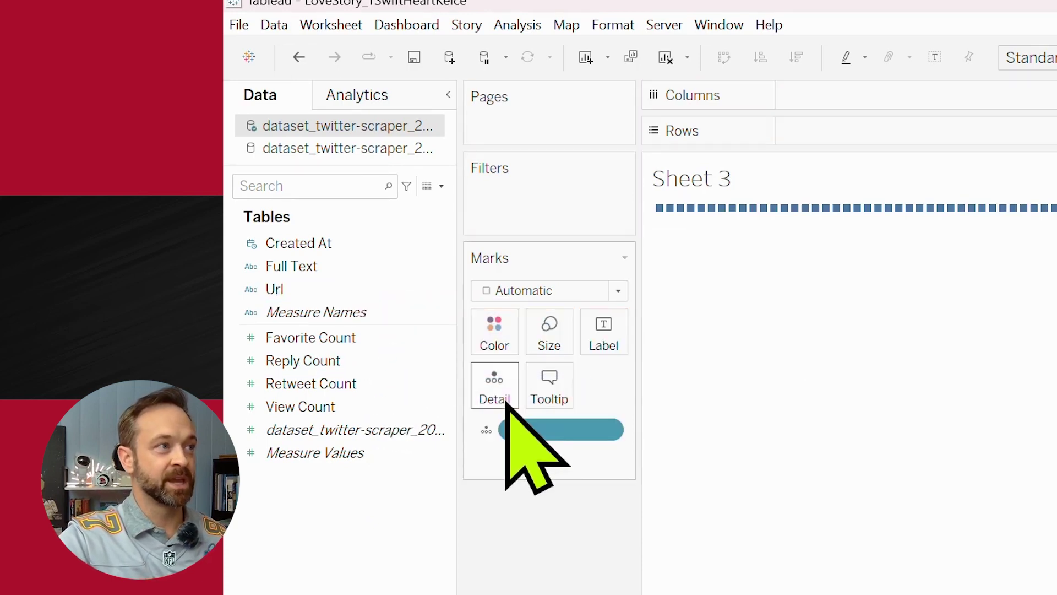
left_click_drag(427, 336, 880, 135)
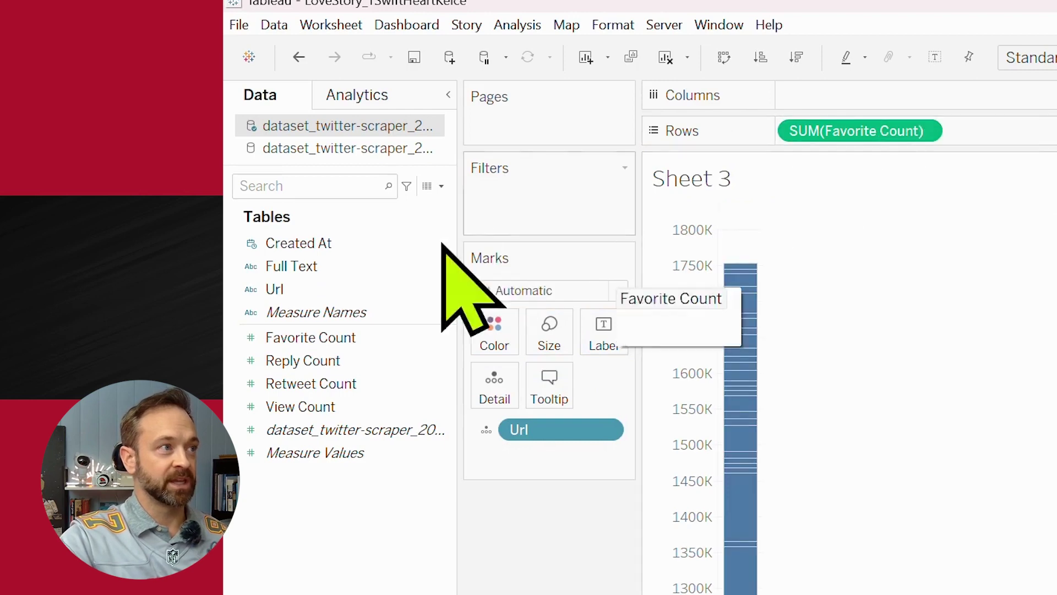
left_click_drag(417, 245, 906, 123)
right_click(898, 99)
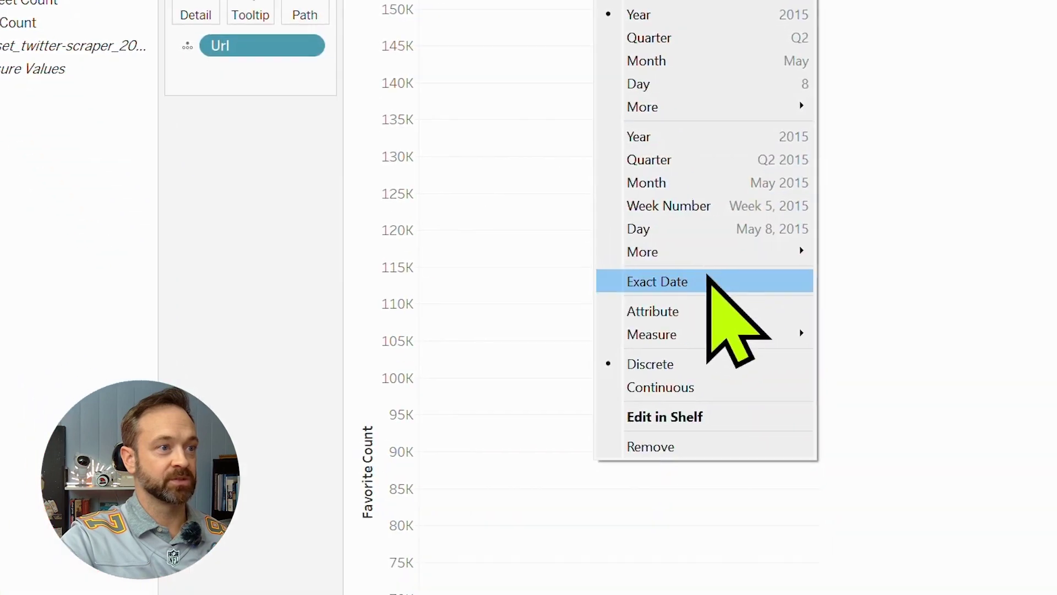
left_click(709, 278)
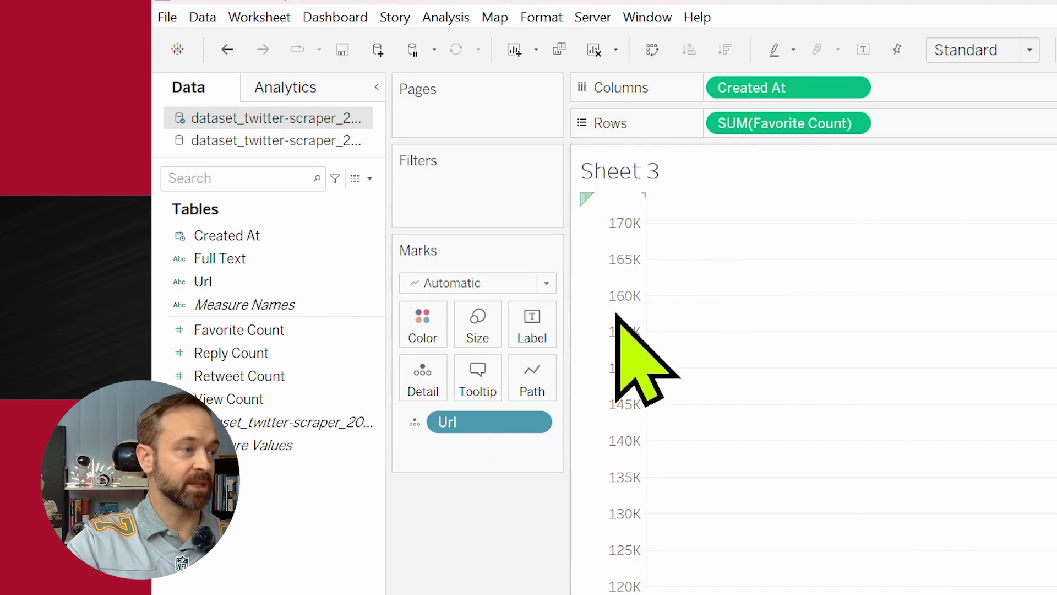
left_click_drag(755, 125, 488, 329)
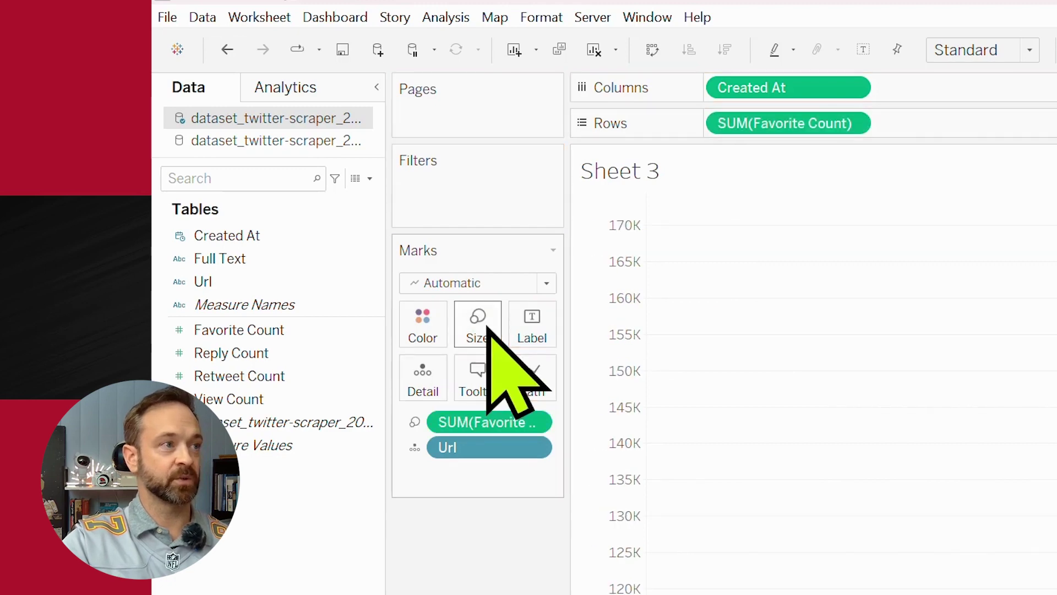
Enlarge the tweet bubbles with the Size slider and colour them red.
left_click(489, 333)
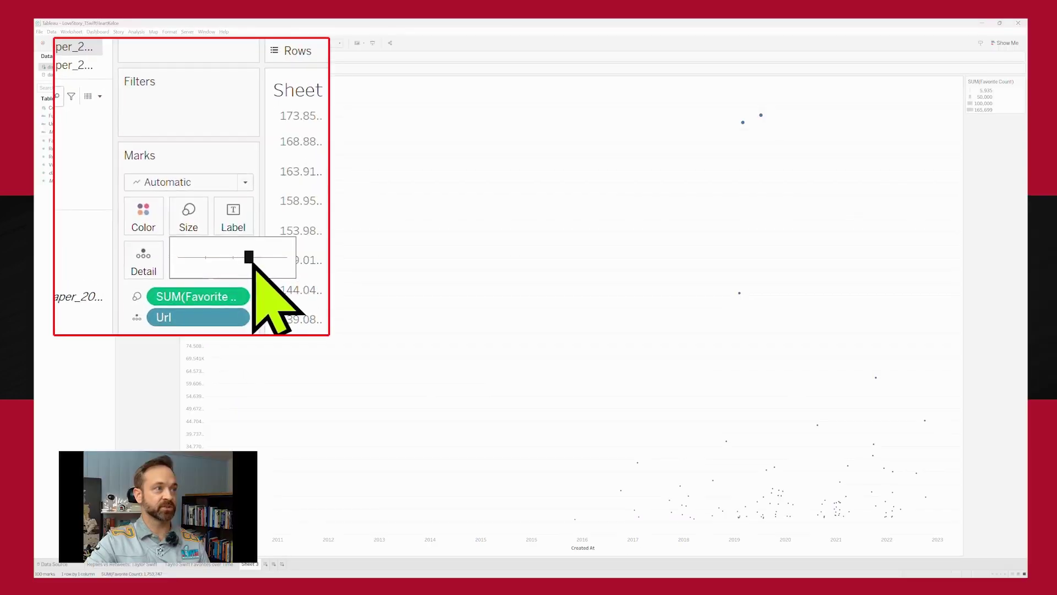
left_click_drag(252, 262, 265, 259)
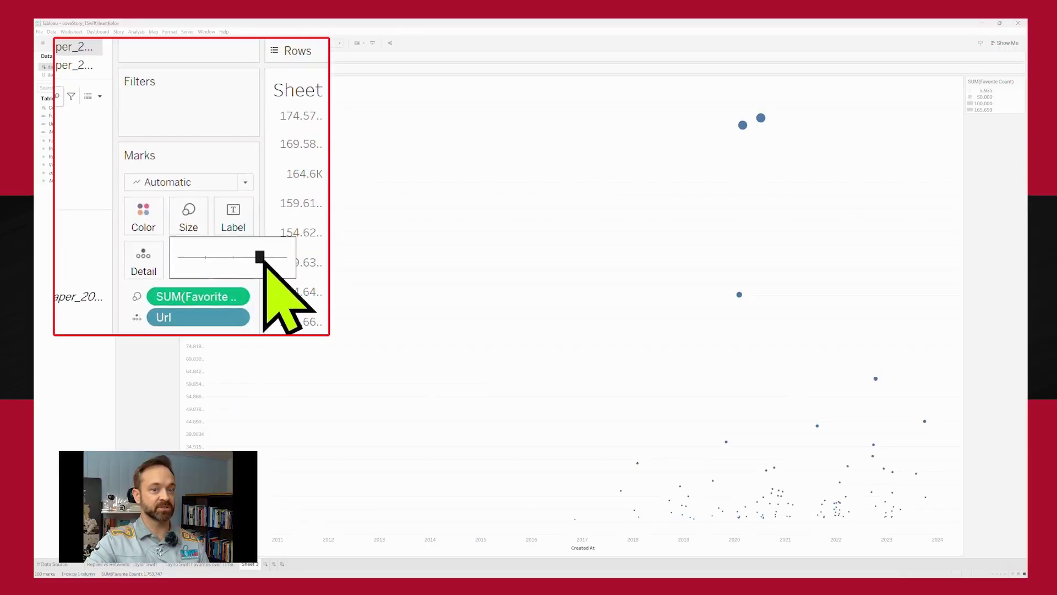
left_click(152, 217)
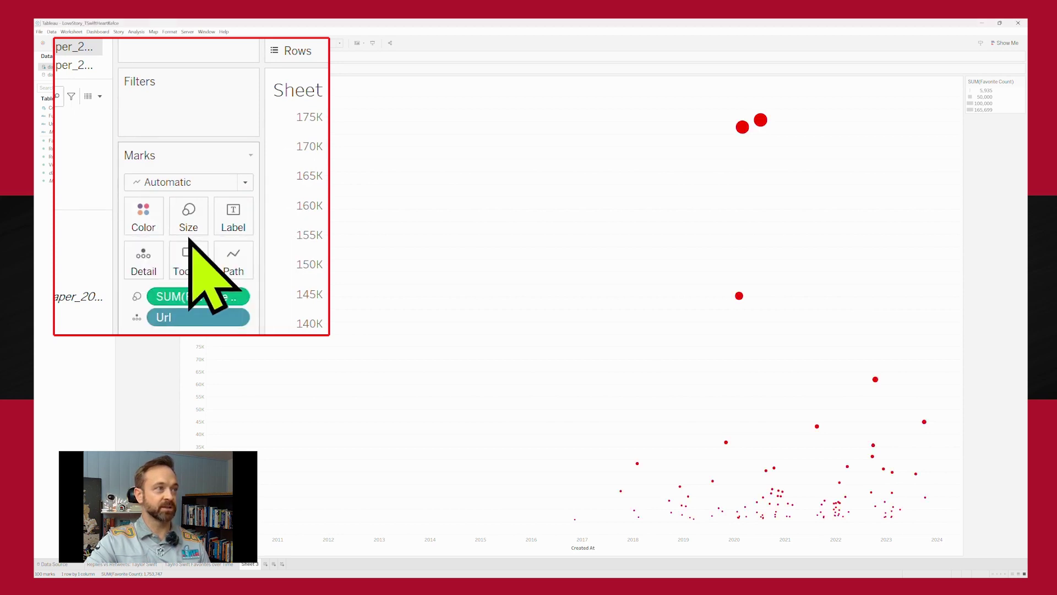
left_click(189, 217)
left_click_drag(265, 257, 274, 256)
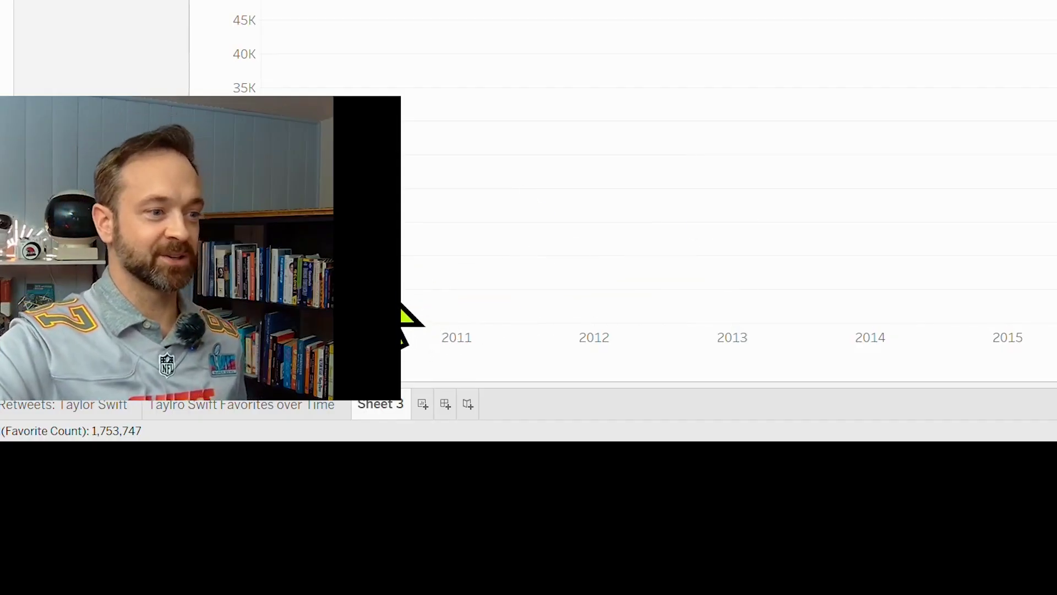
mouse_move(363, 270)
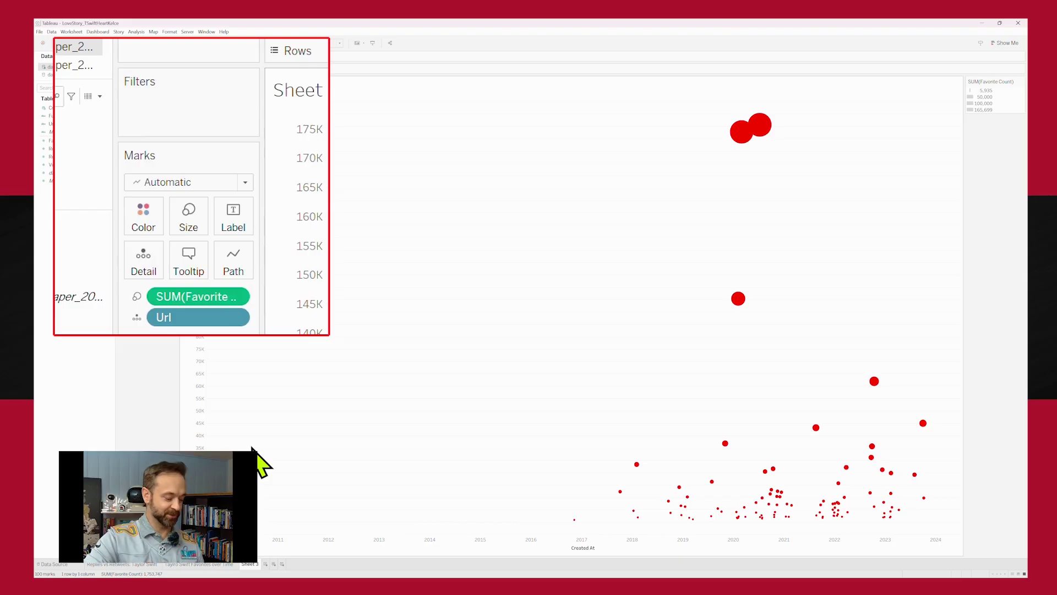
Add Full Text to the tooltip and bring up options for the stray 2010 tweet mark.
left_click(49, 116)
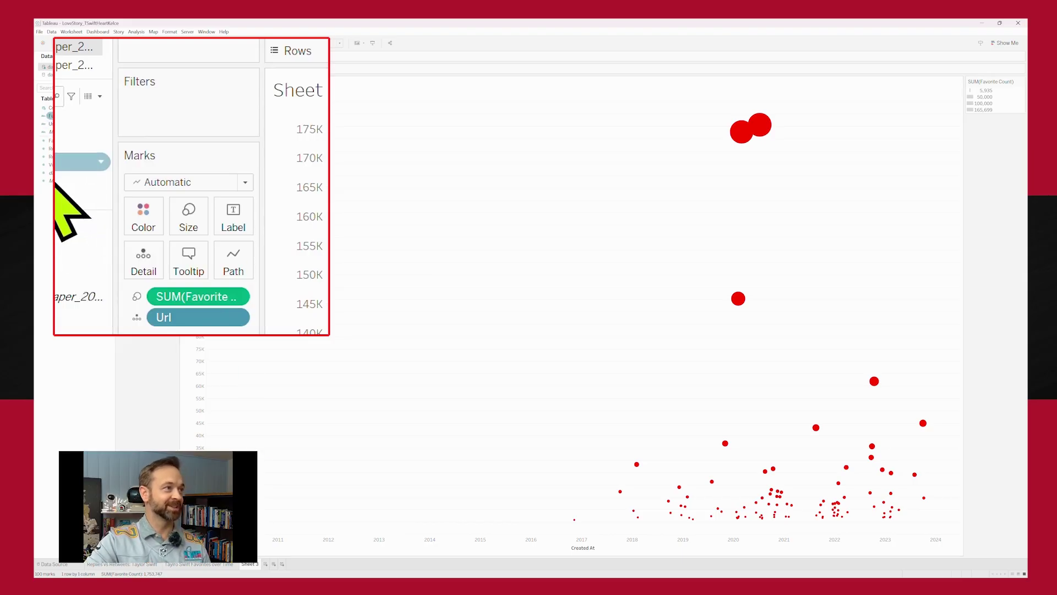
left_click_drag(55, 185, 188, 269)
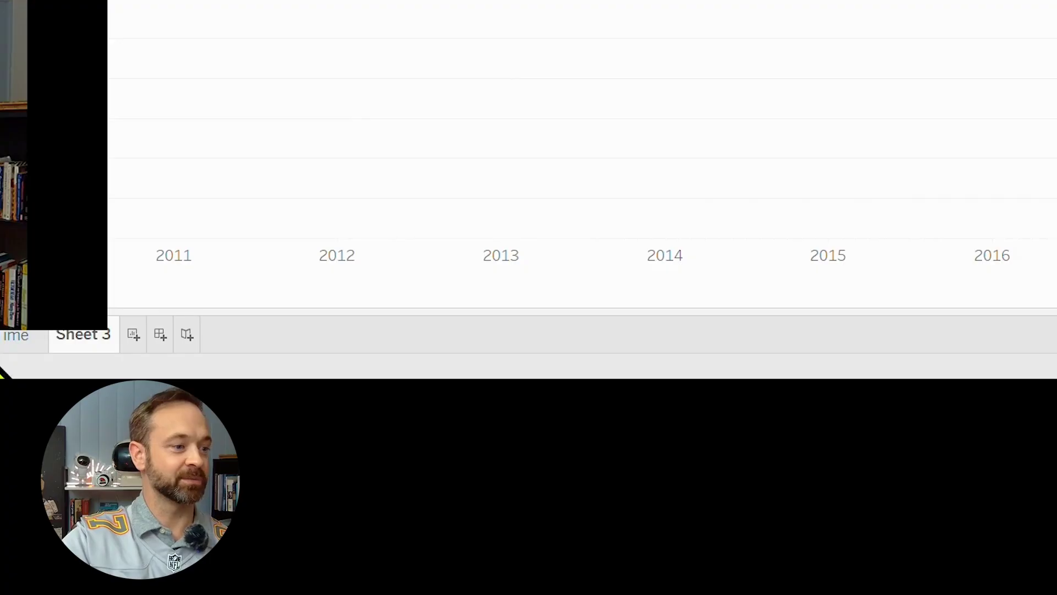
mouse_move(110, 248)
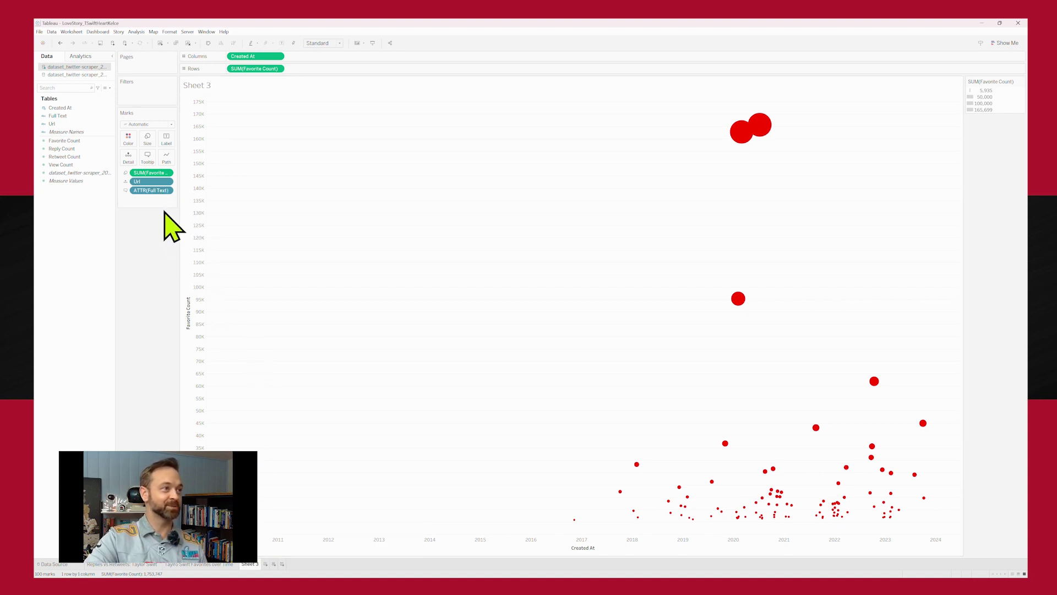
right_click(243, 384)
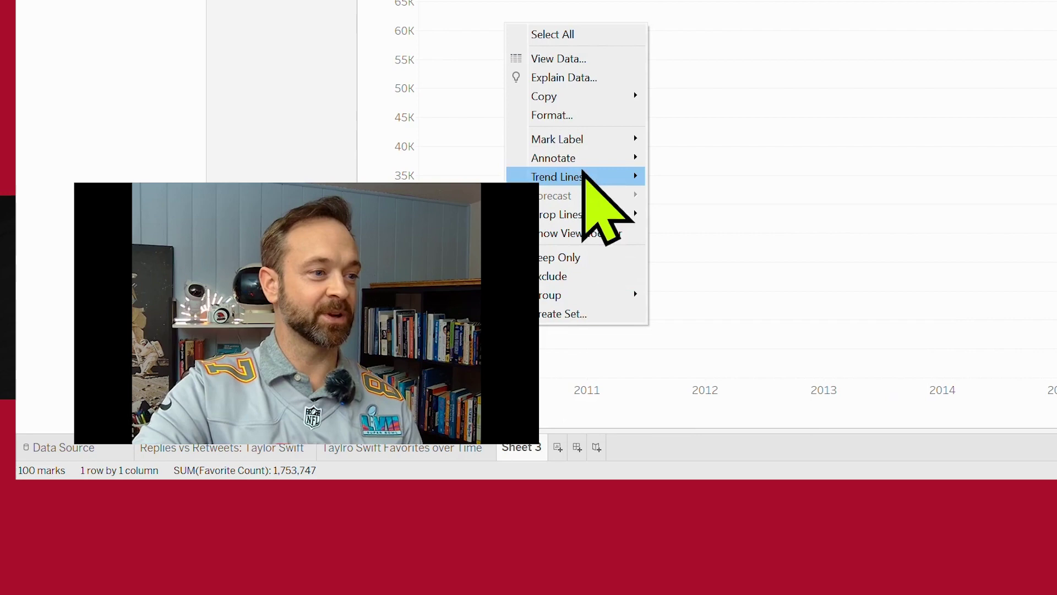
Exclude the lone 2010 tweet and delete the Created At axis title.
mouse_move(281, 437)
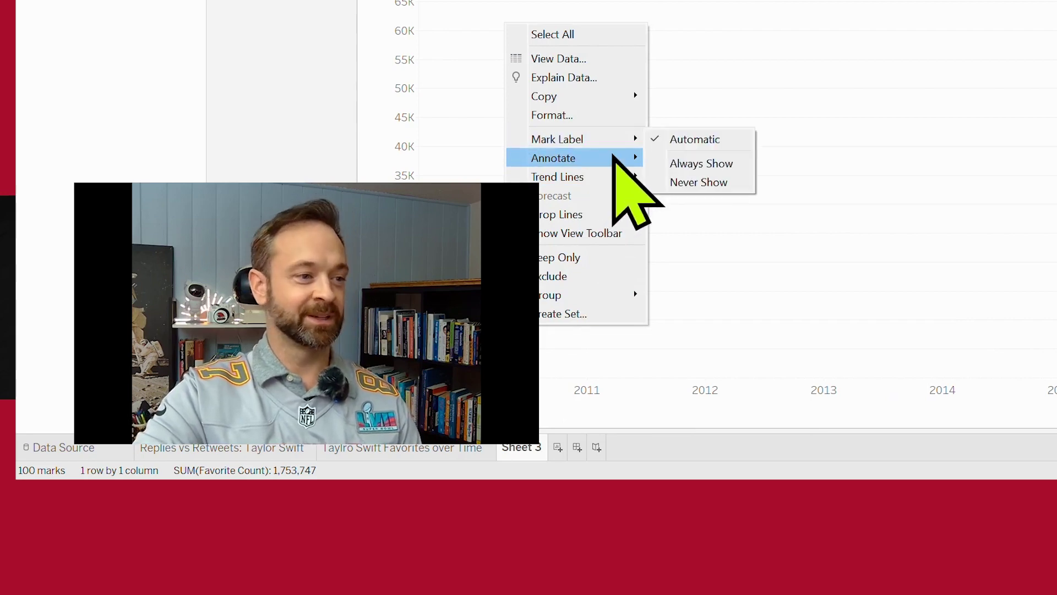
left_click(614, 275)
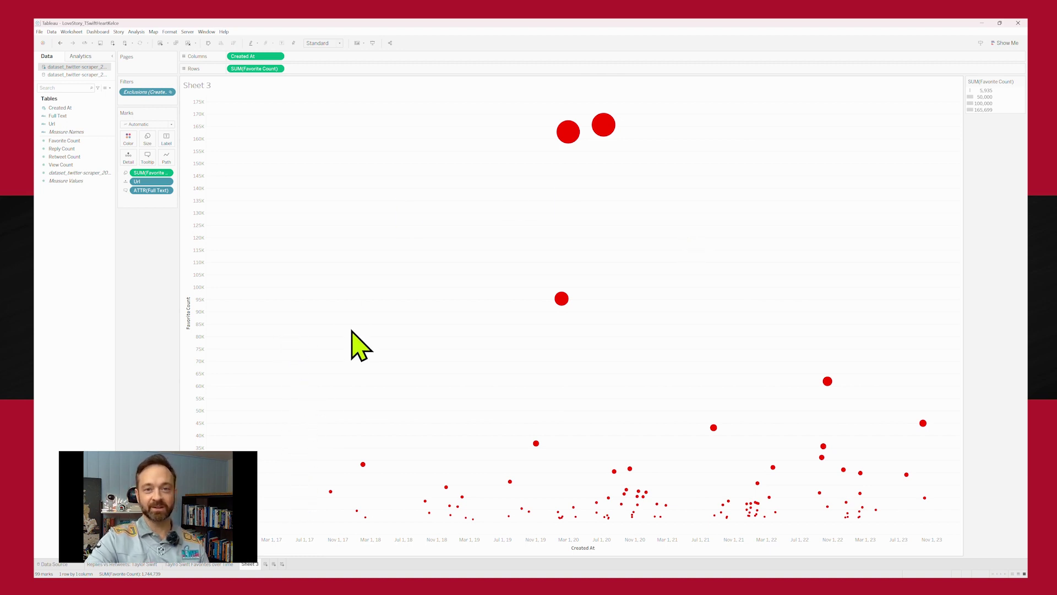
double_click(570, 551)
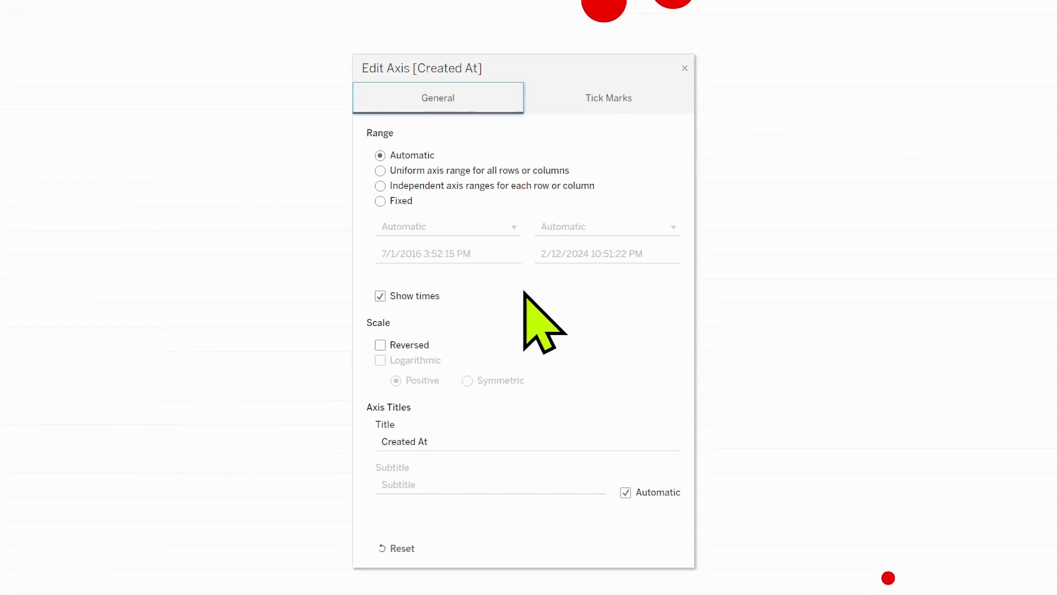
triple_click(515, 439)
key("BackSpace")
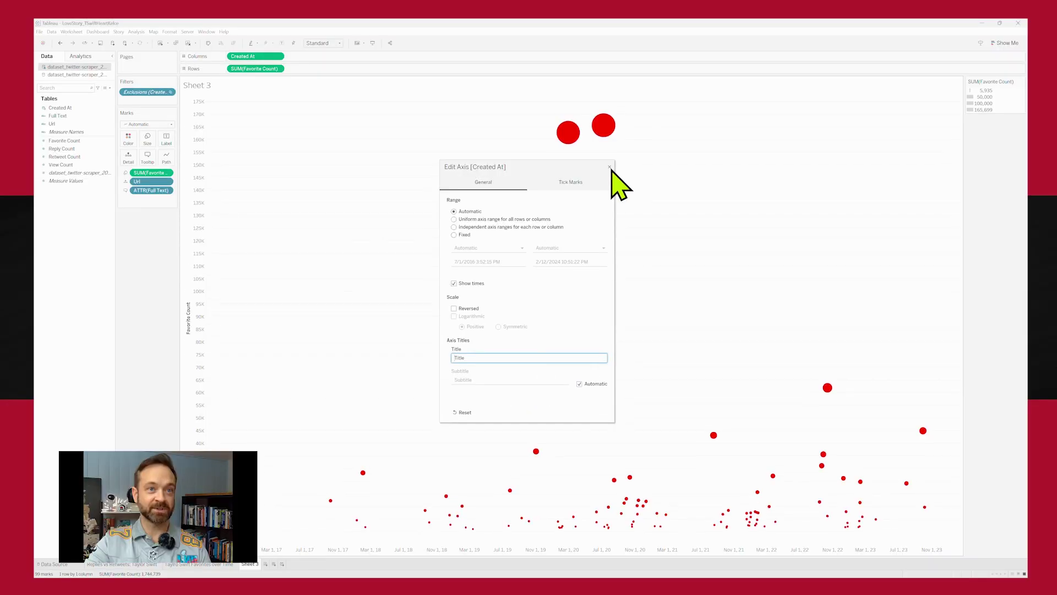
left_click(690, 61)
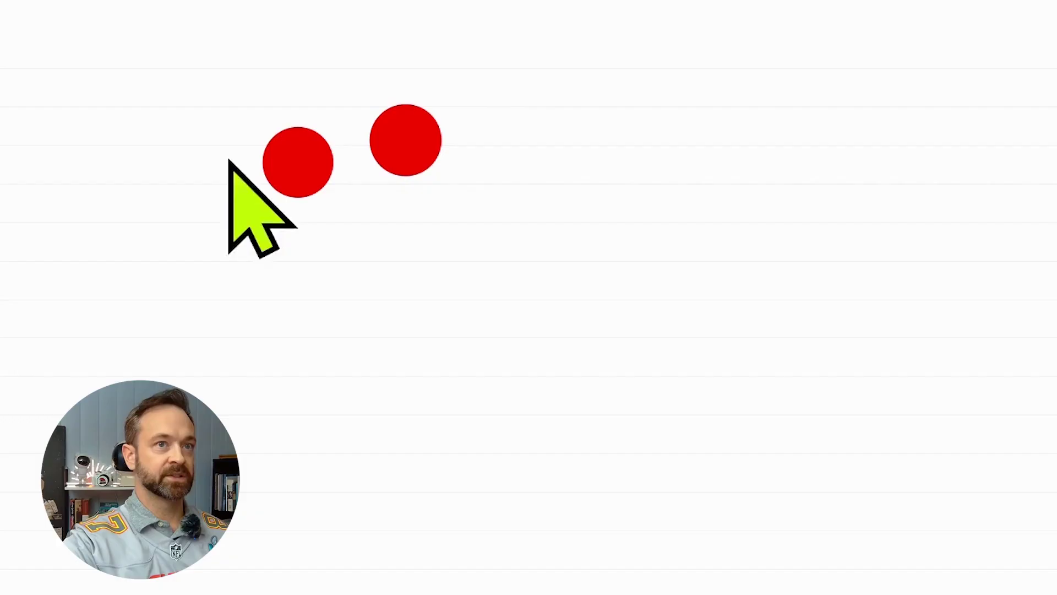
Shade the chart background yellow and bring up Annotate for the 95,384 Kansas City dot.
mouse_move(606, 124)
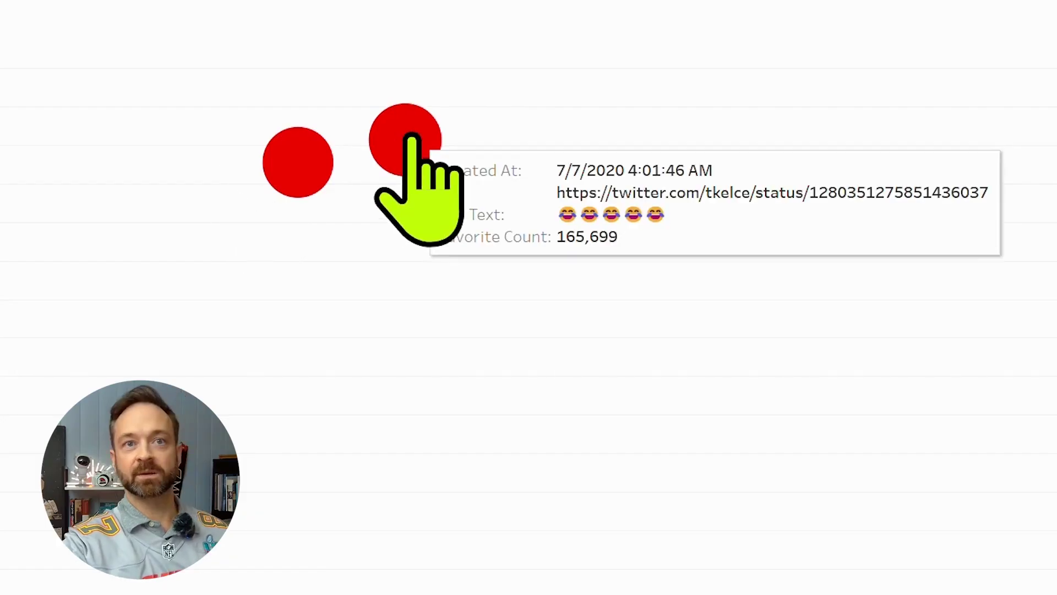
mouse_move(300, 160)
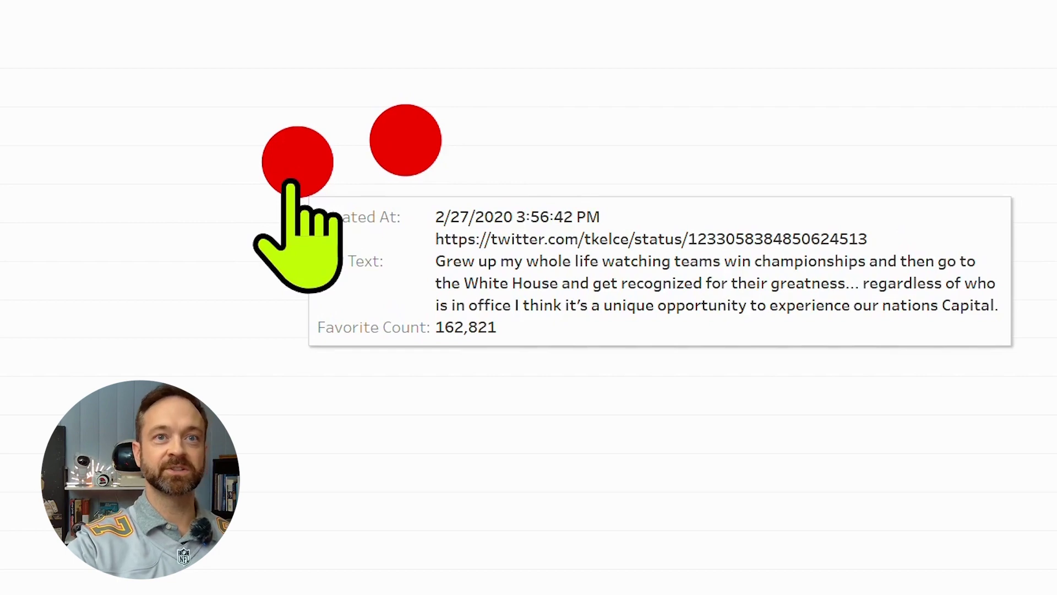
right_click(255, 147)
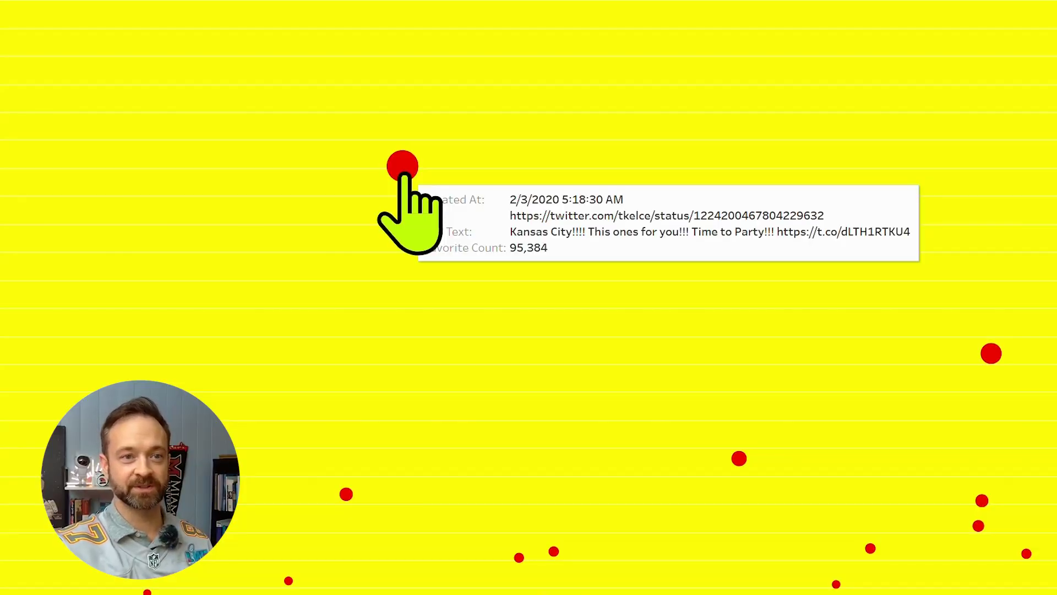
right_click(405, 176)
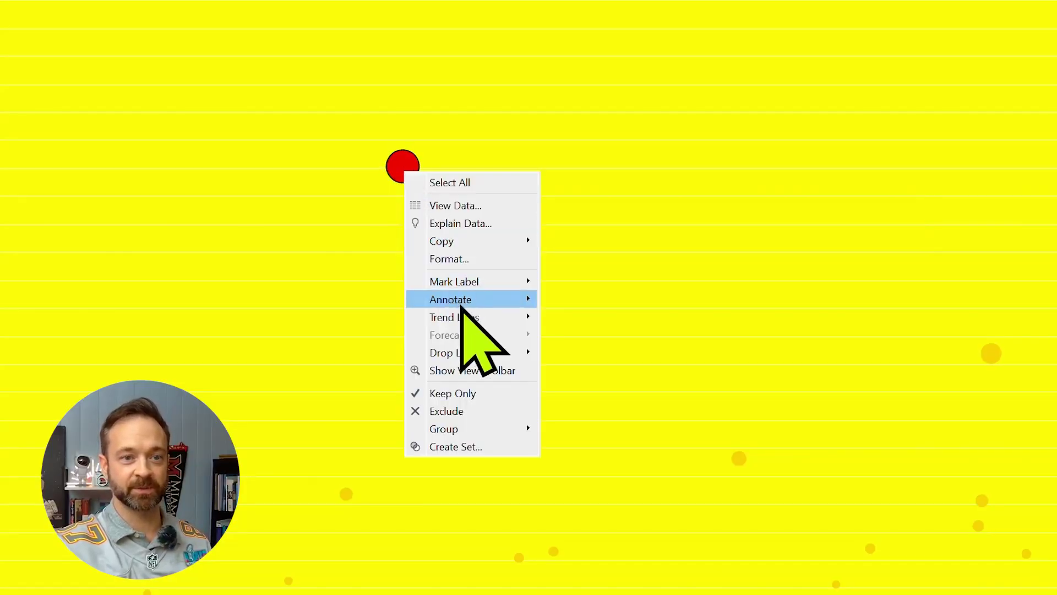
mouse_move(484, 299)
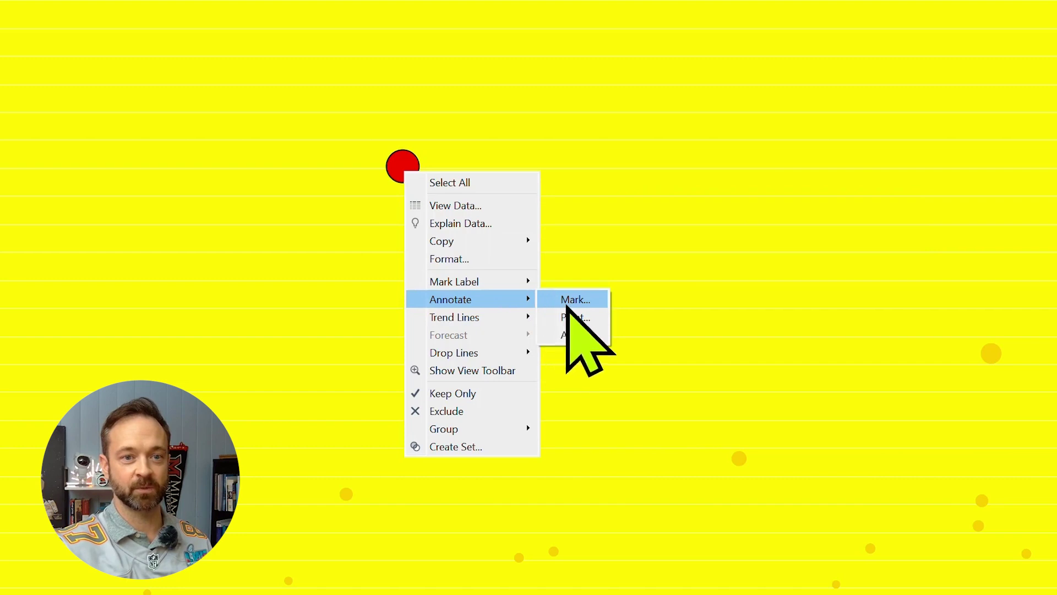
Delete the Url line and the Created At, Full Text and Favorite Count labels from the annotation.
left_click(565, 302)
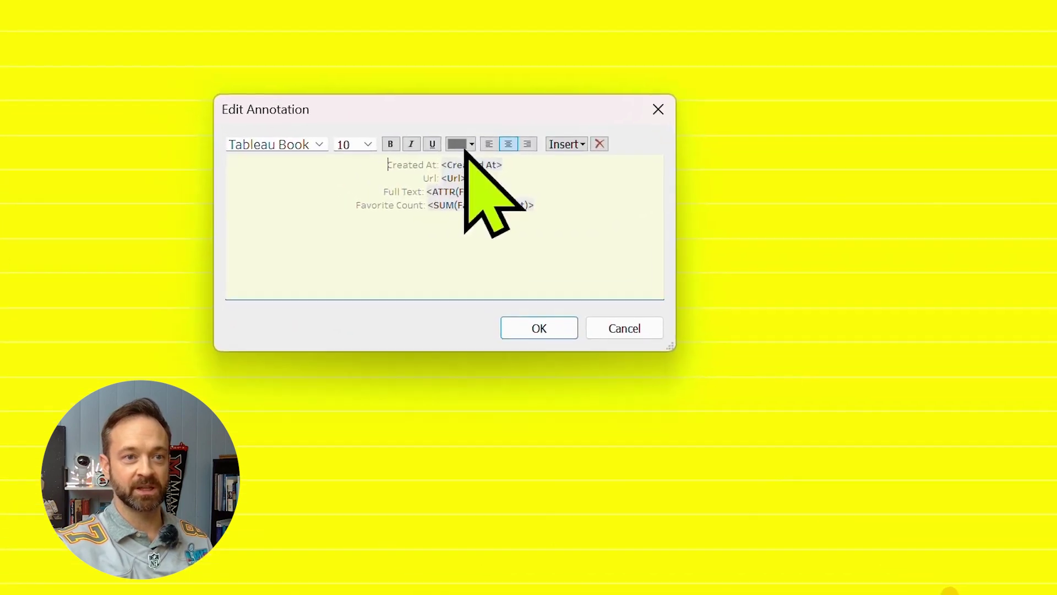
left_click_drag(347, 120, 328, 119)
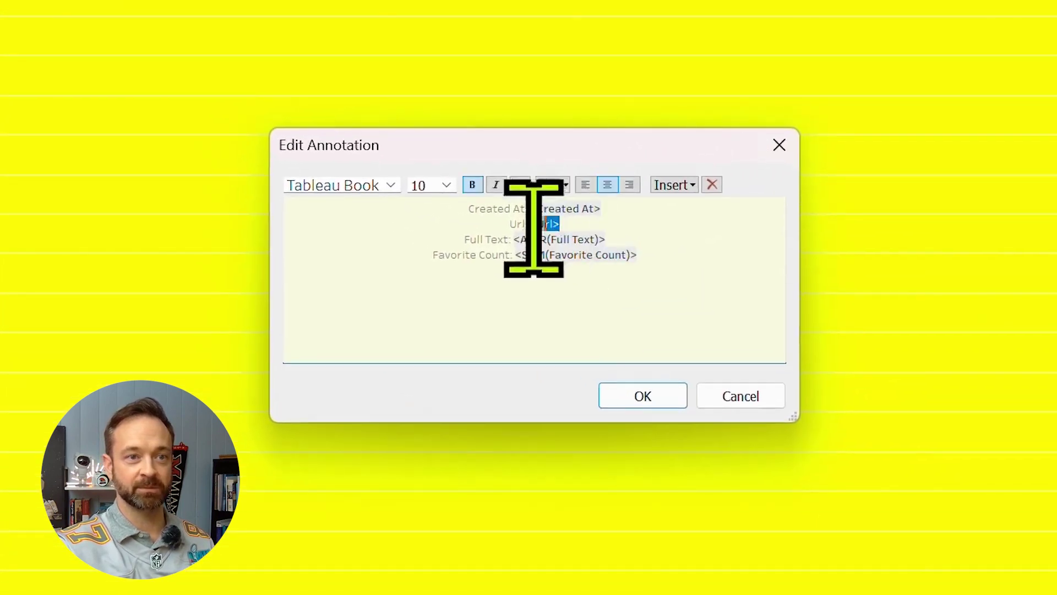
left_click_drag(534, 228, 444, 227)
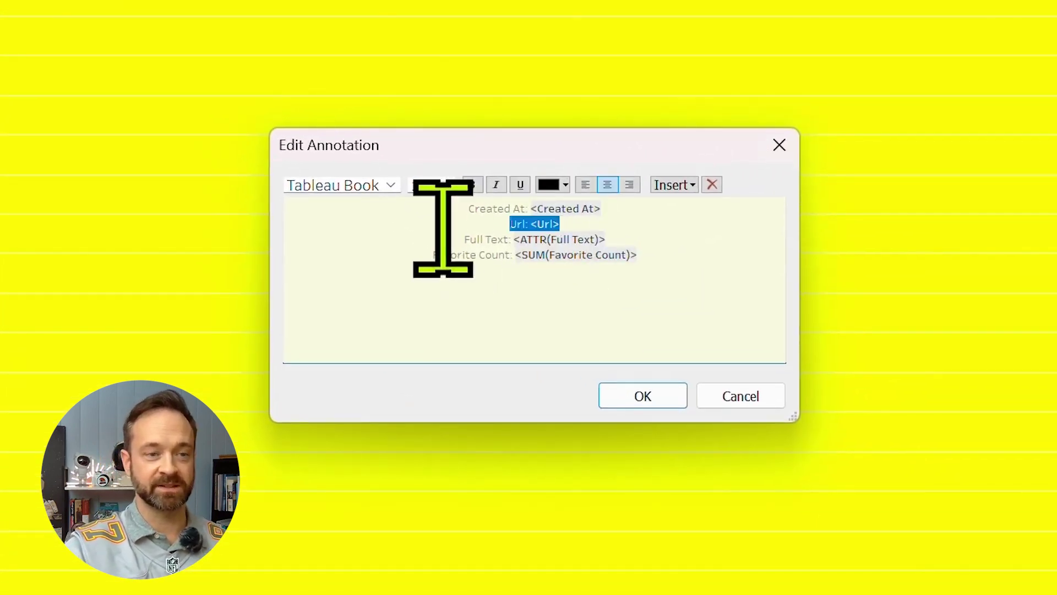
key("Delete")
key("Delete")
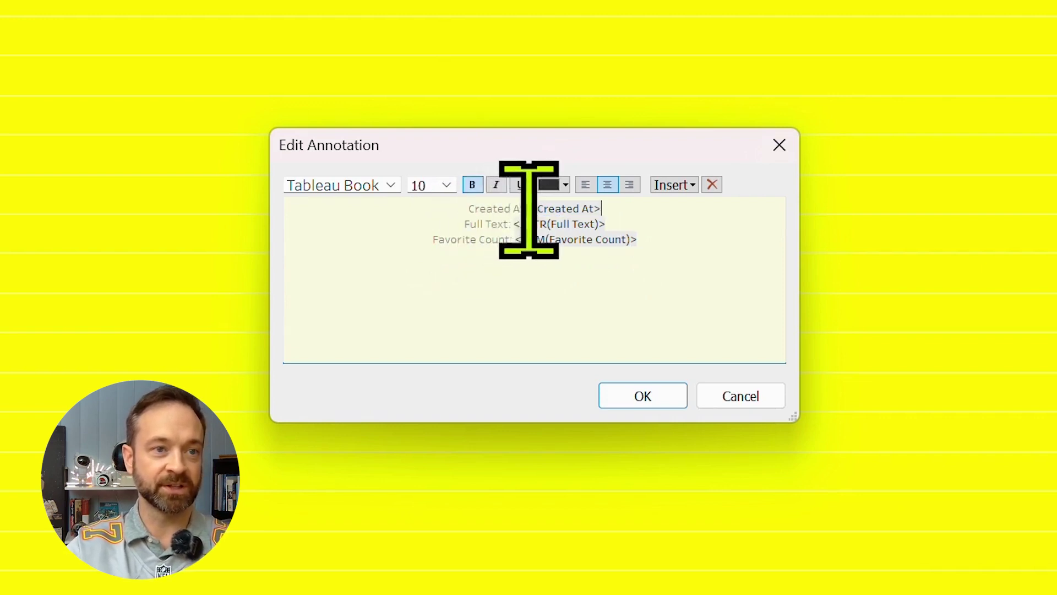
left_click_drag(528, 208, 412, 240)
key("Delete")
key("Delete")
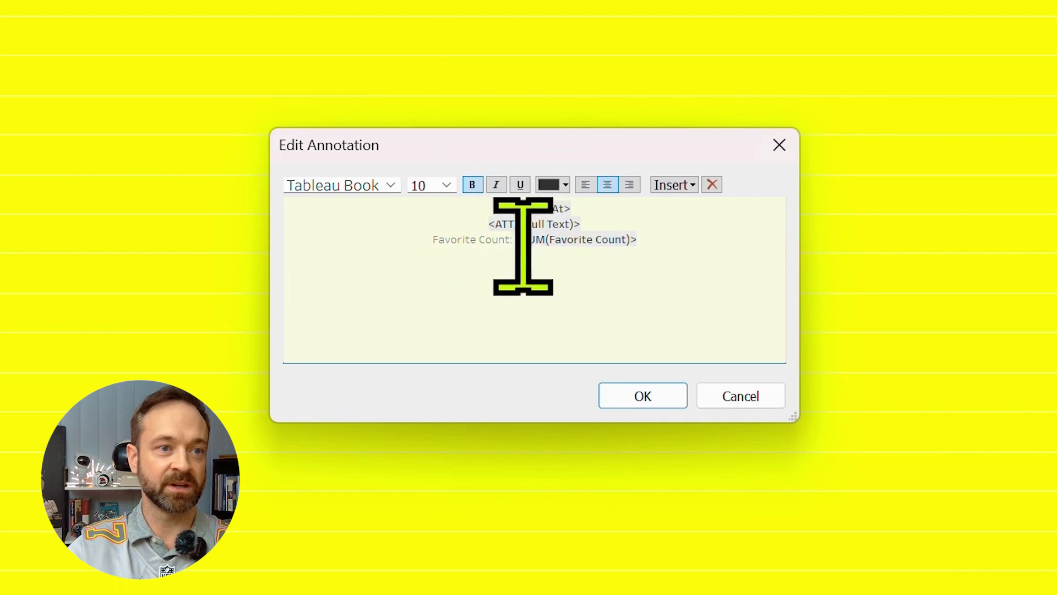
left_click_drag(517, 248, 401, 235)
key("Delete")
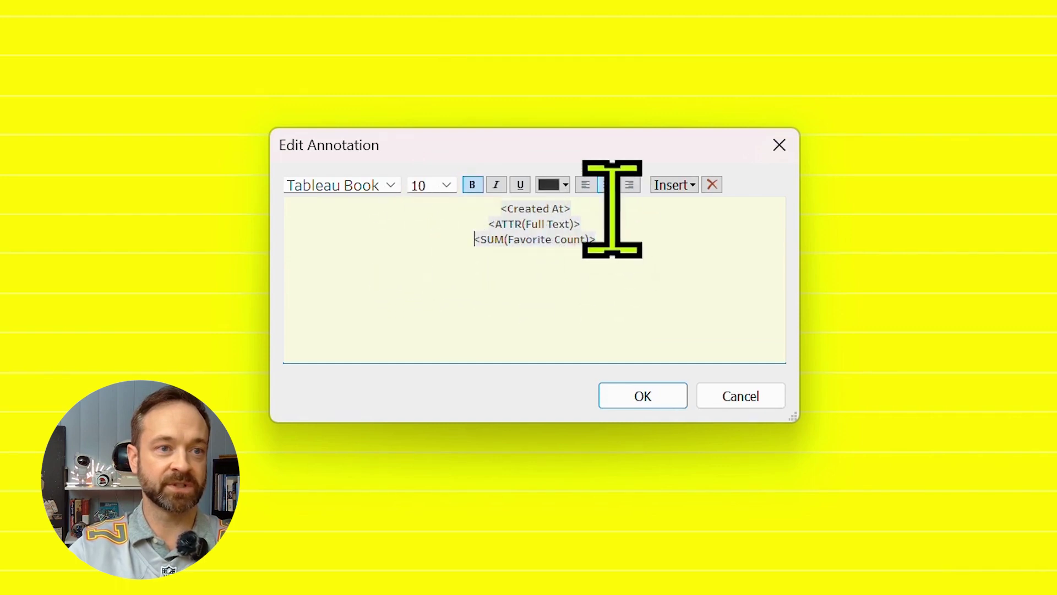
Insert blank lines after the date line and after the tweet text line.
left_click(611, 209)
key("Return")
left_click(630, 239)
key("Return")
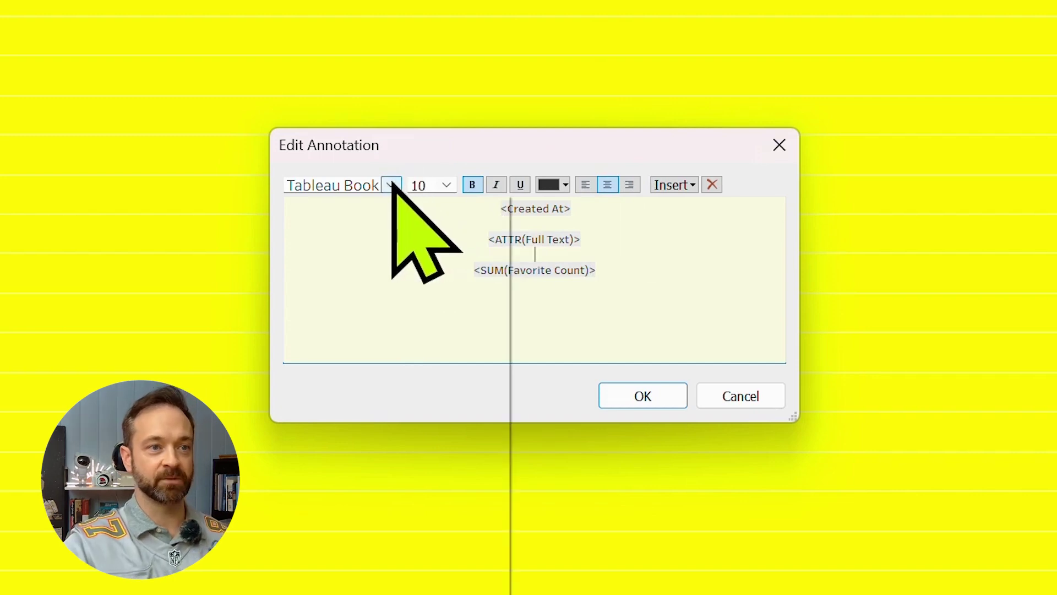
Set all three annotation lines in Stencil font at size 28.
left_click_drag(684, 302, 455, 166)
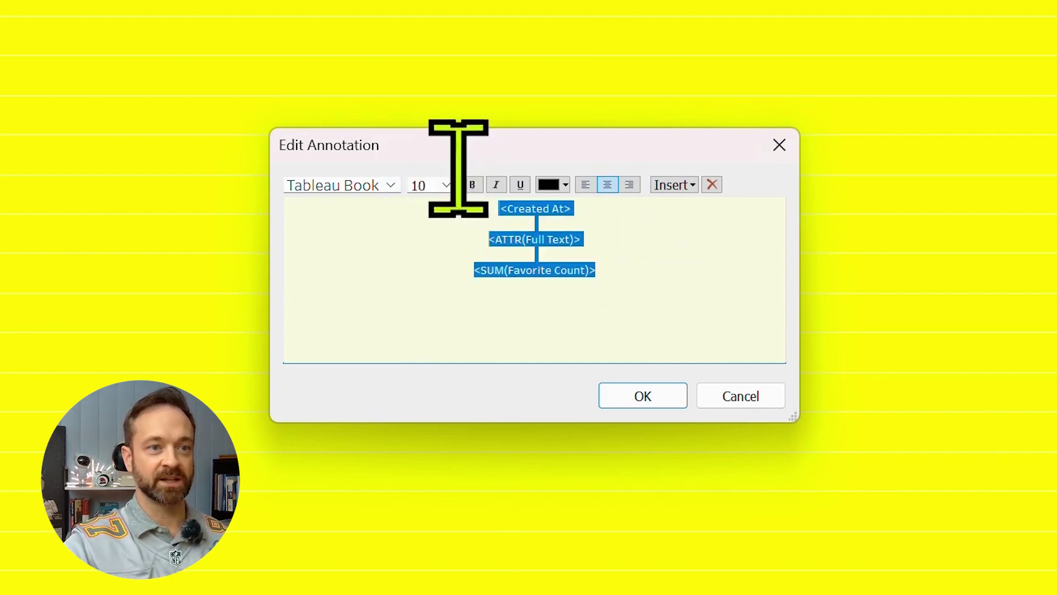
left_click(391, 183)
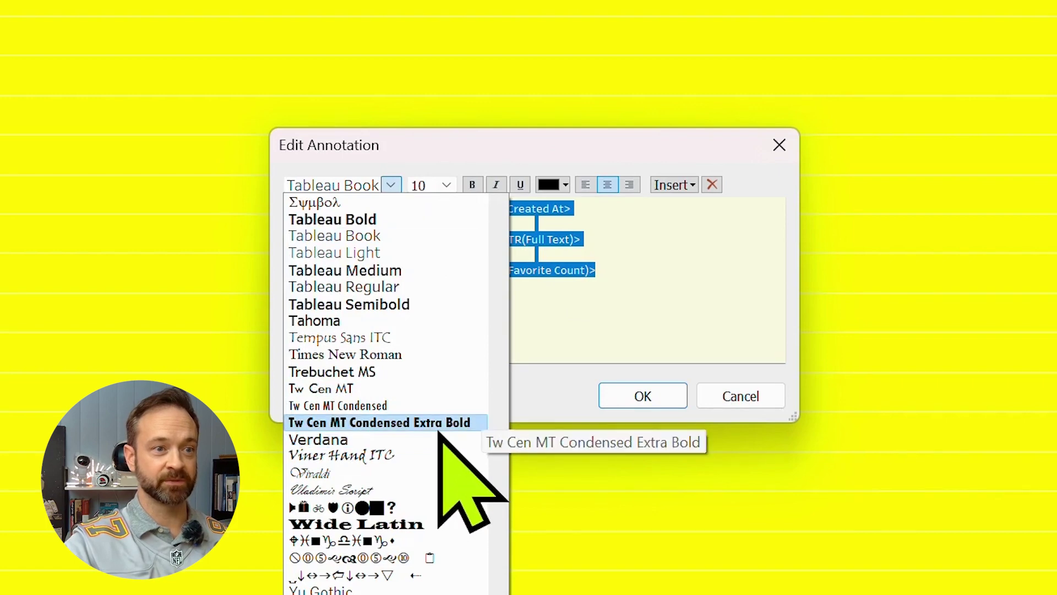
scroll(446, 427, "up", 1)
left_click(385, 220)
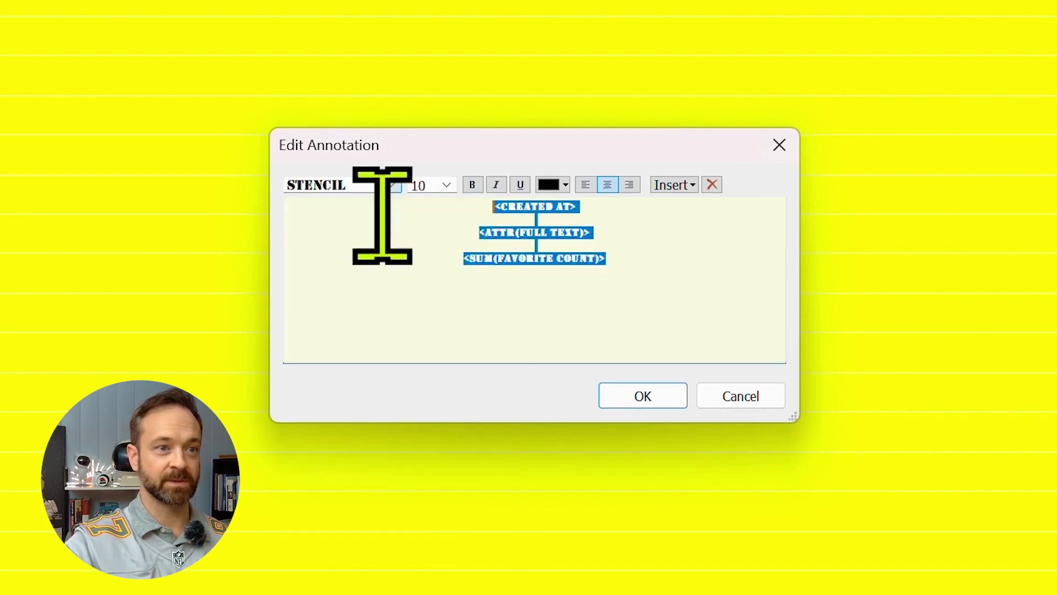
left_click(446, 184)
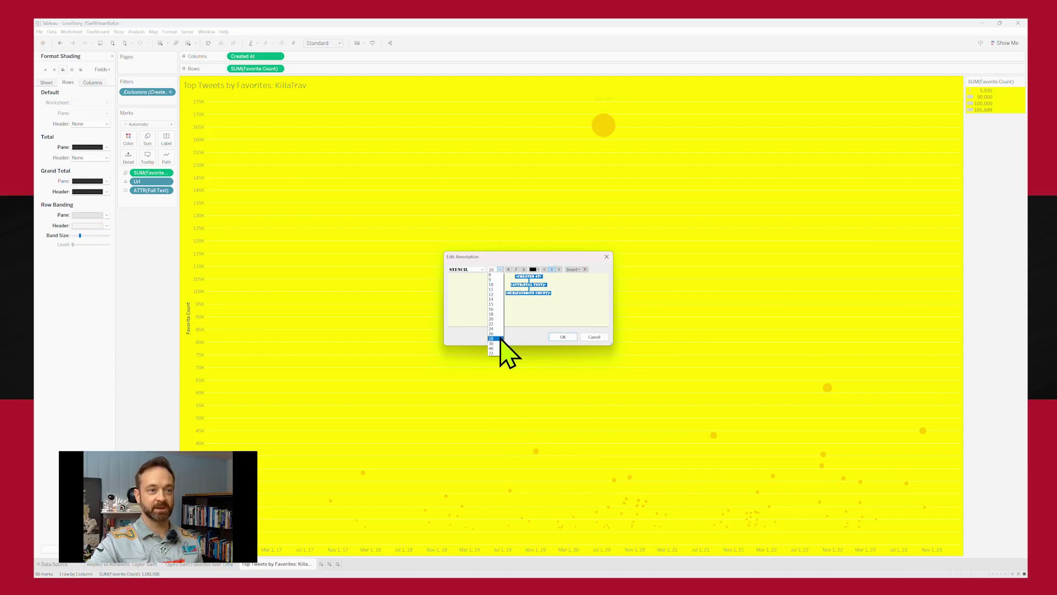
left_click(424, 406)
Widen the Stencil annotation and colour its tweet text line dark red.
left_click(563, 337)
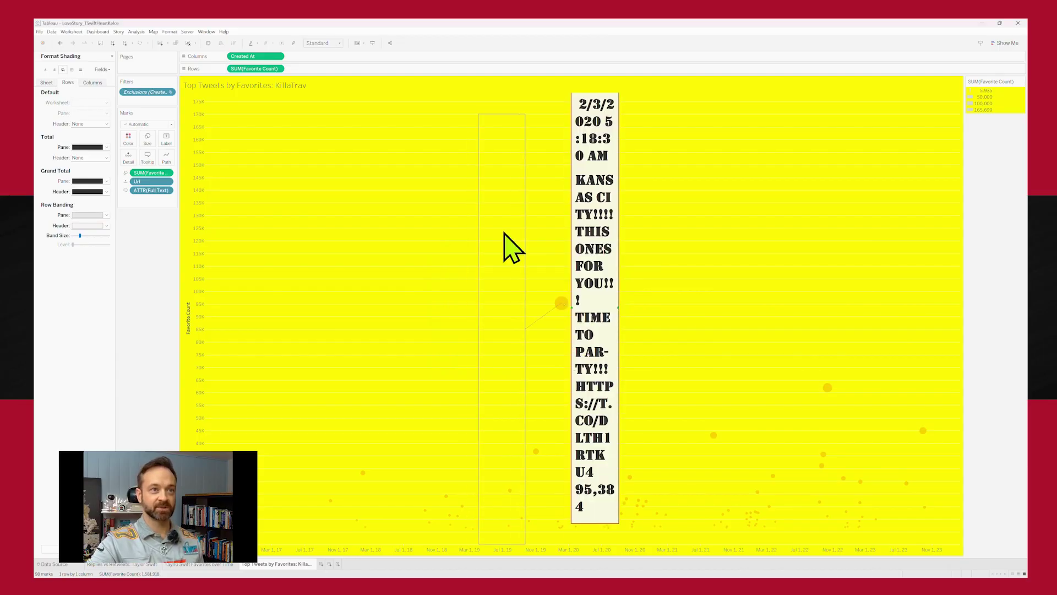
left_click_drag(570, 304, 359, 307)
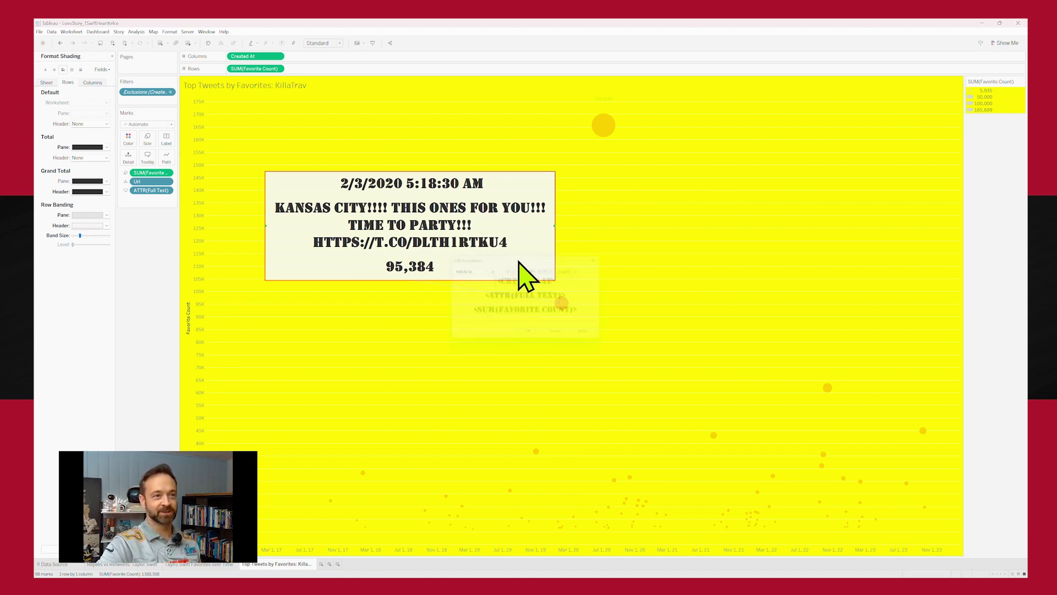
left_click_drag(581, 300, 427, 291)
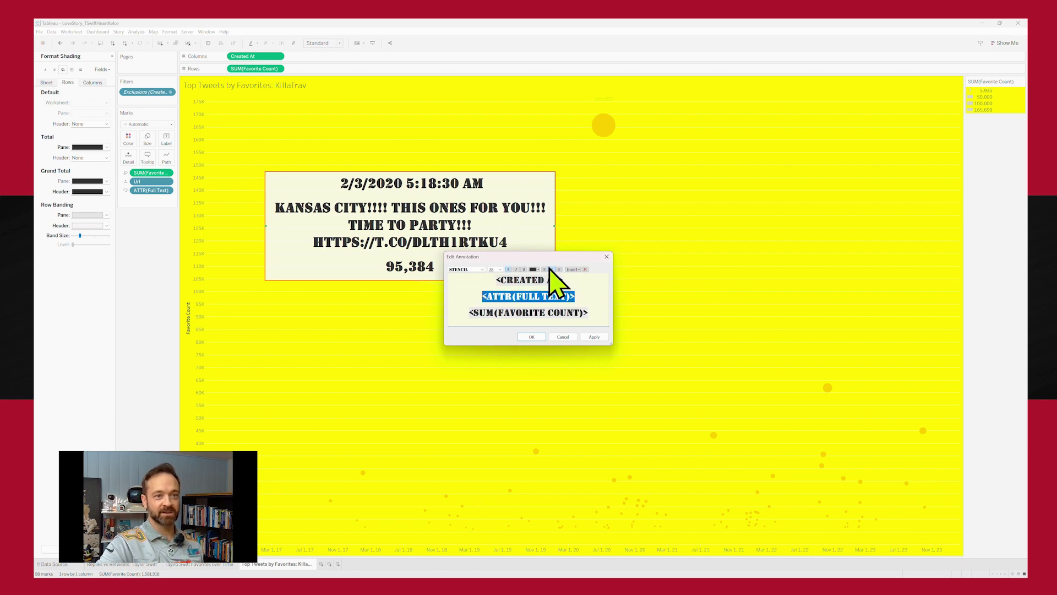
left_click(535, 270)
left_click(534, 312)
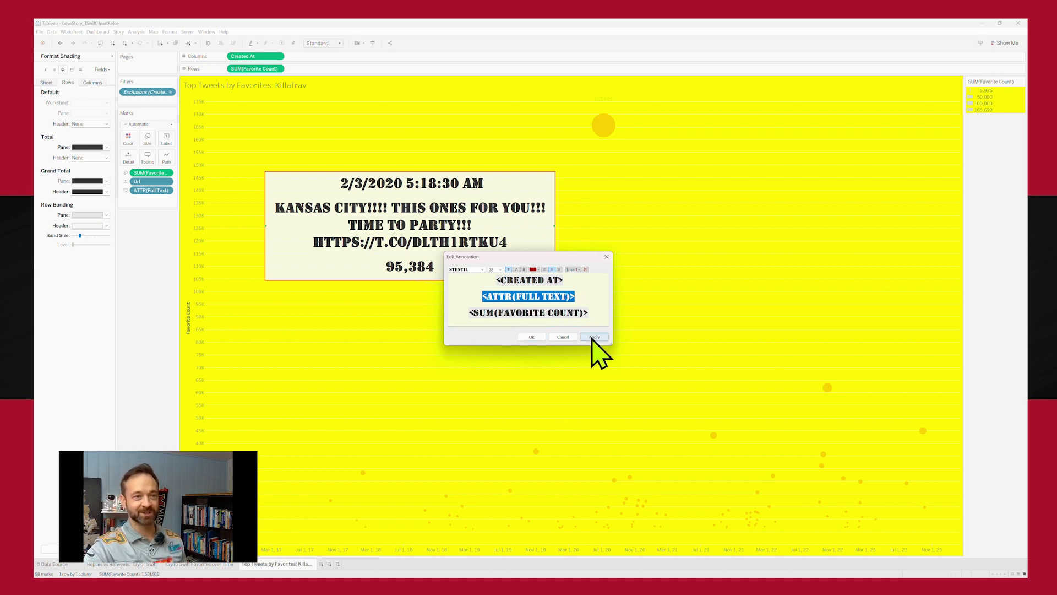
left_click(530, 337)
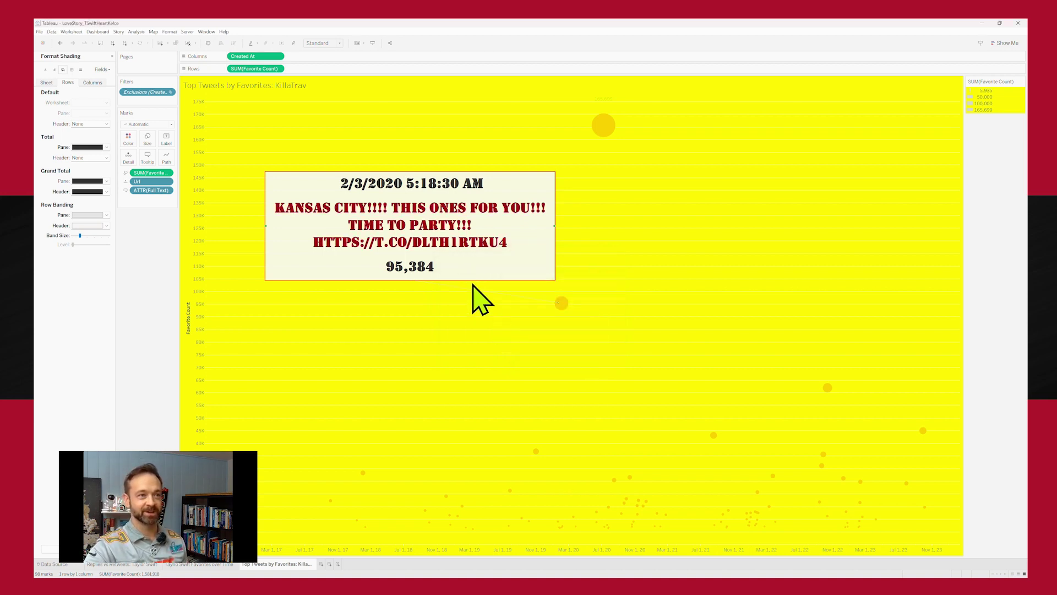
left_click(460, 362)
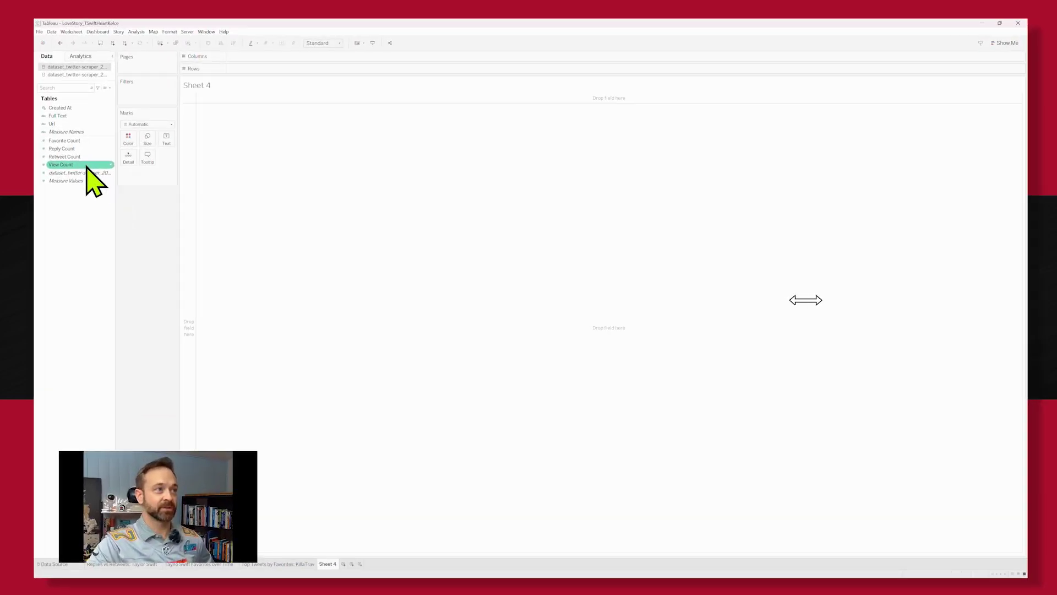
Chart SUM(View Count) per Full Text as horizontal bars sorted descending, then add Full Text as a filter.
left_click_drag(353, 246, 428, 208)
left_click_drag(603, 157, 583, 148)
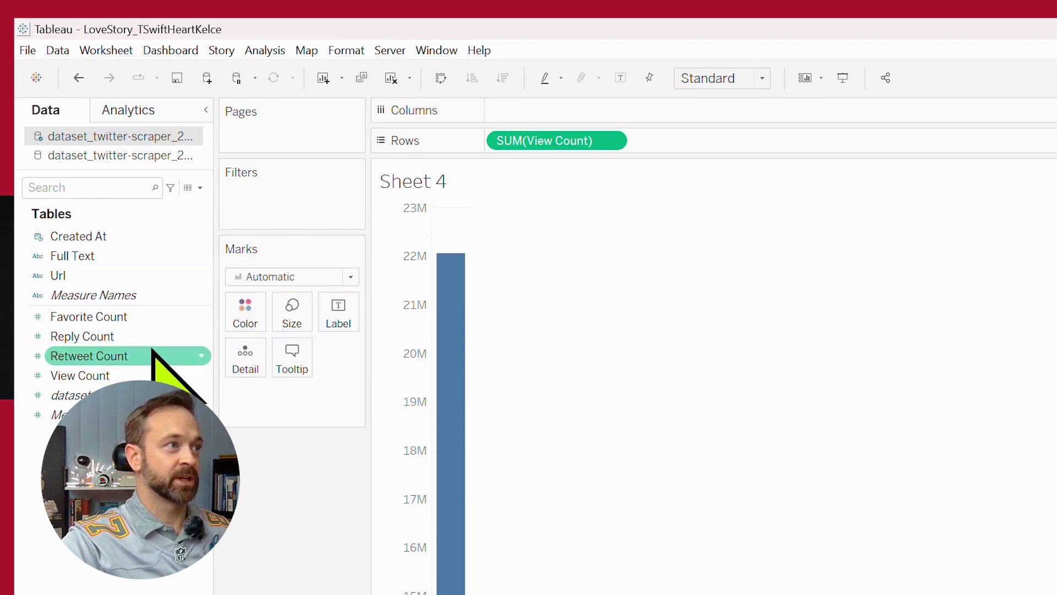
left_click_drag(138, 256, 570, 107)
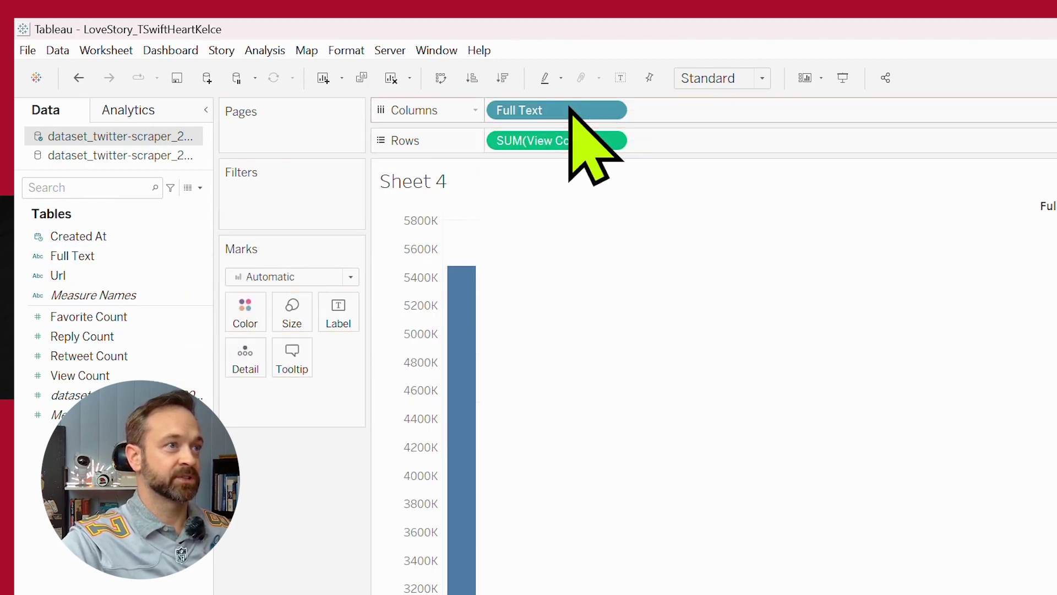
left_click(441, 78)
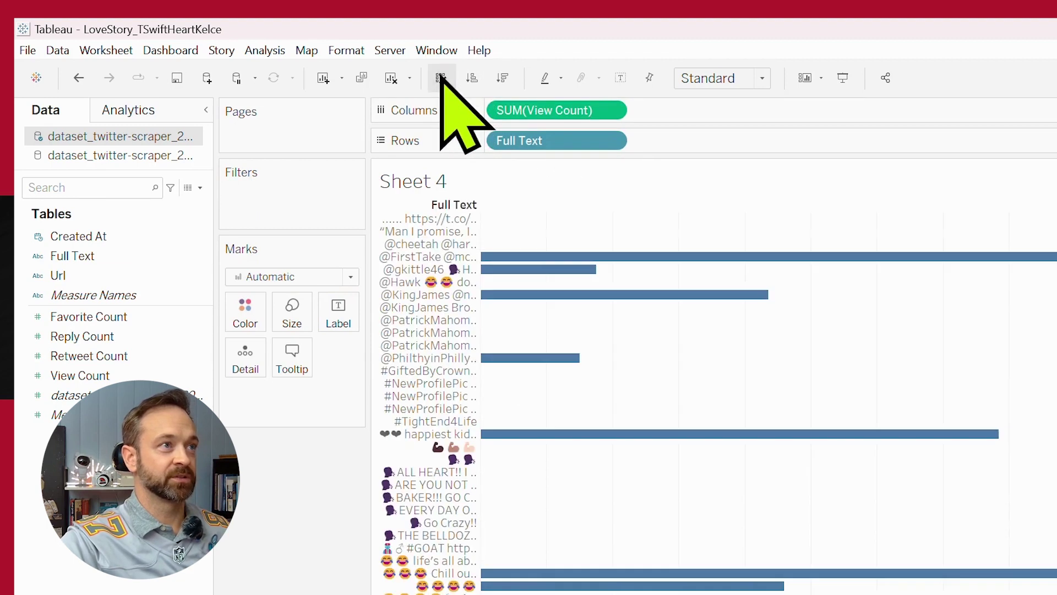
left_click(503, 77)
mouse_move(537, 386)
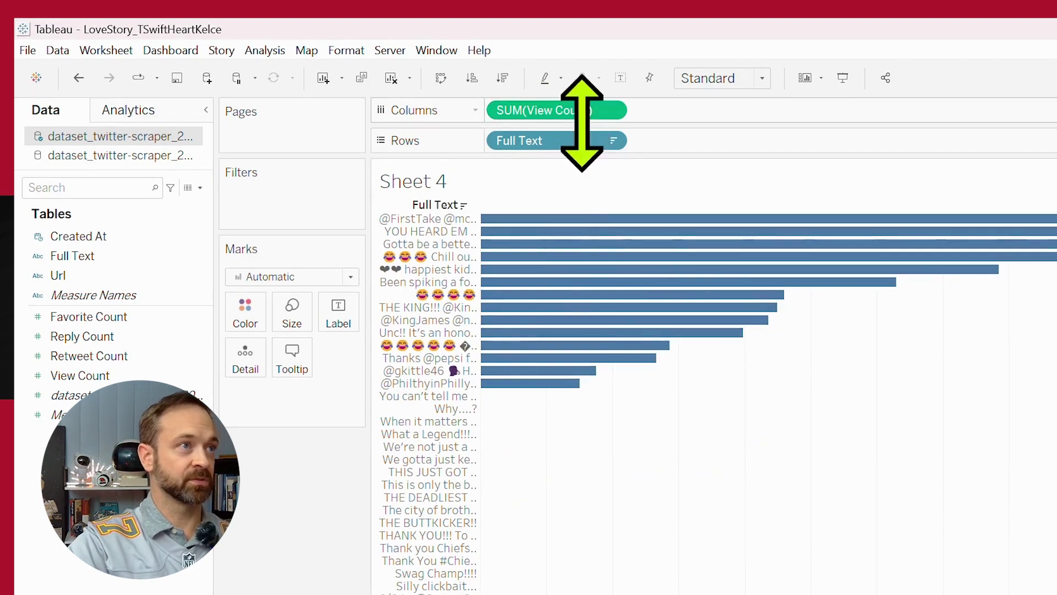
left_click_drag(578, 141, 331, 224)
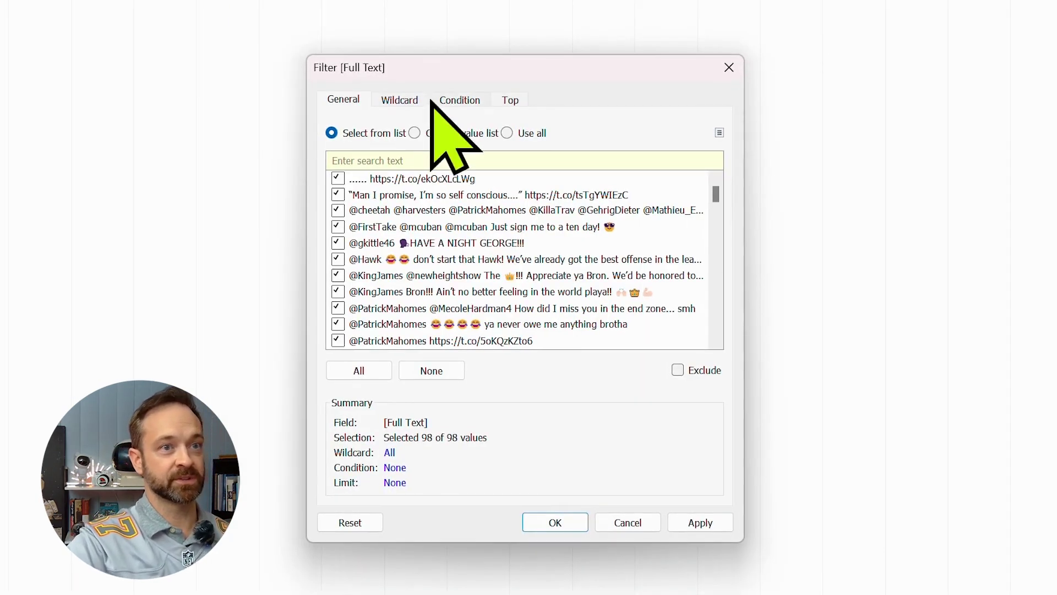
Filter the chart to the top 10 tweets by sum of View Count.
left_click(508, 101)
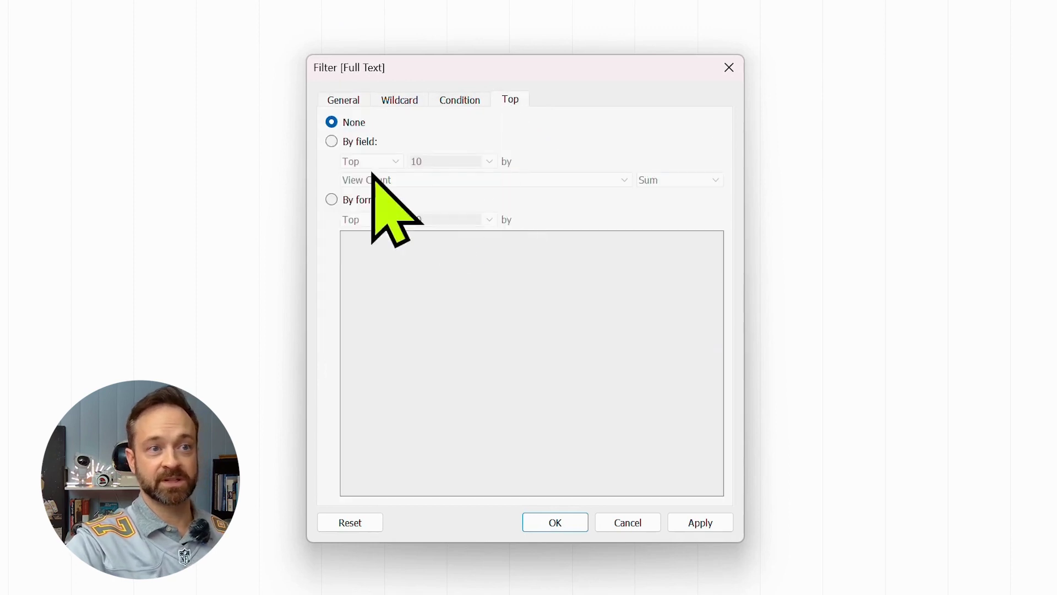
left_click(355, 143)
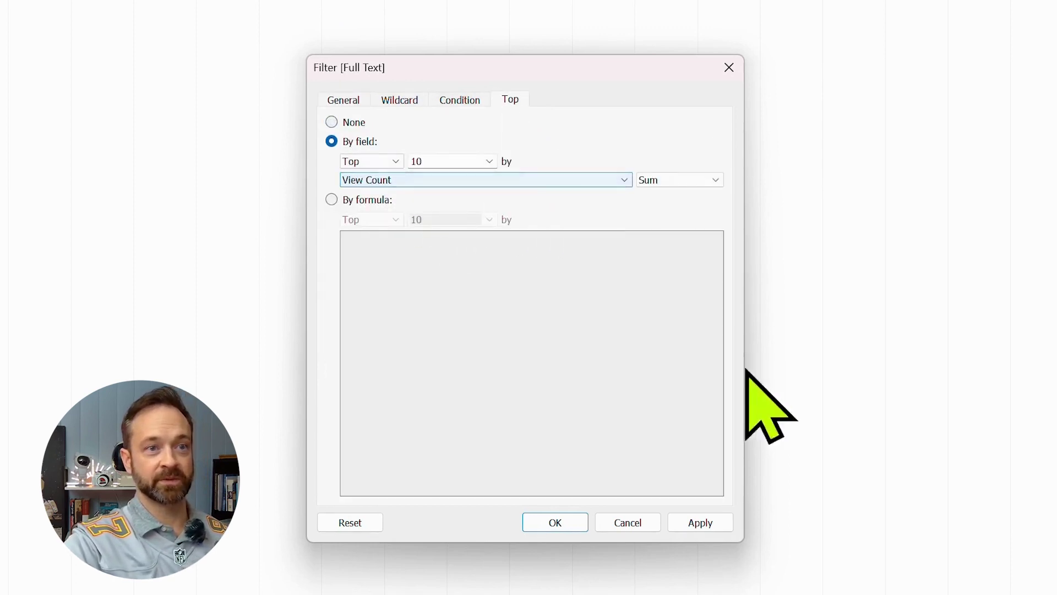
left_click(698, 524)
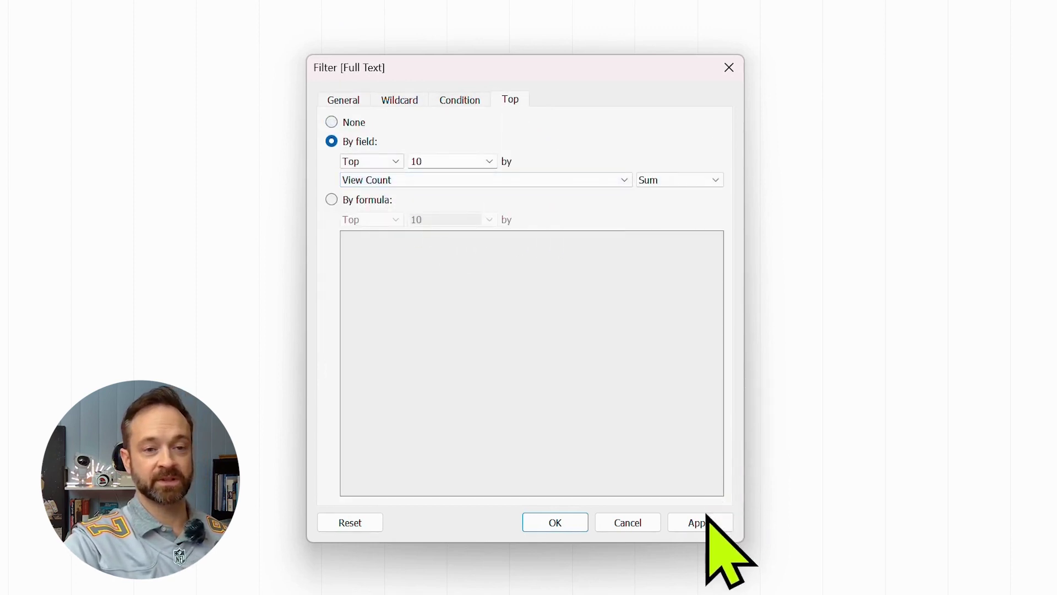
left_click(573, 521)
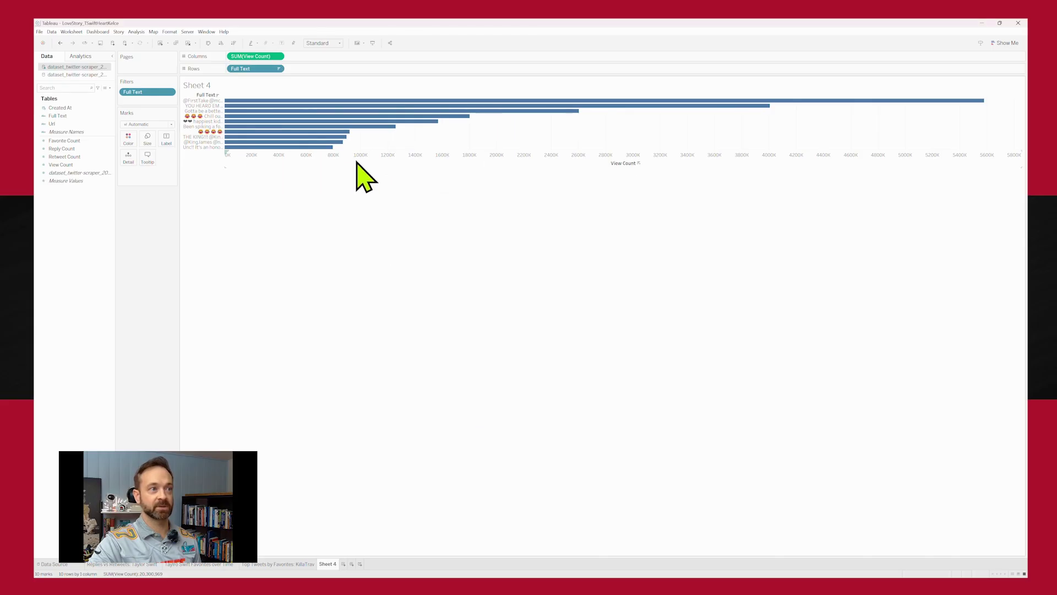
Widen the tweet text labels so each fits on one line.
left_click(357, 162)
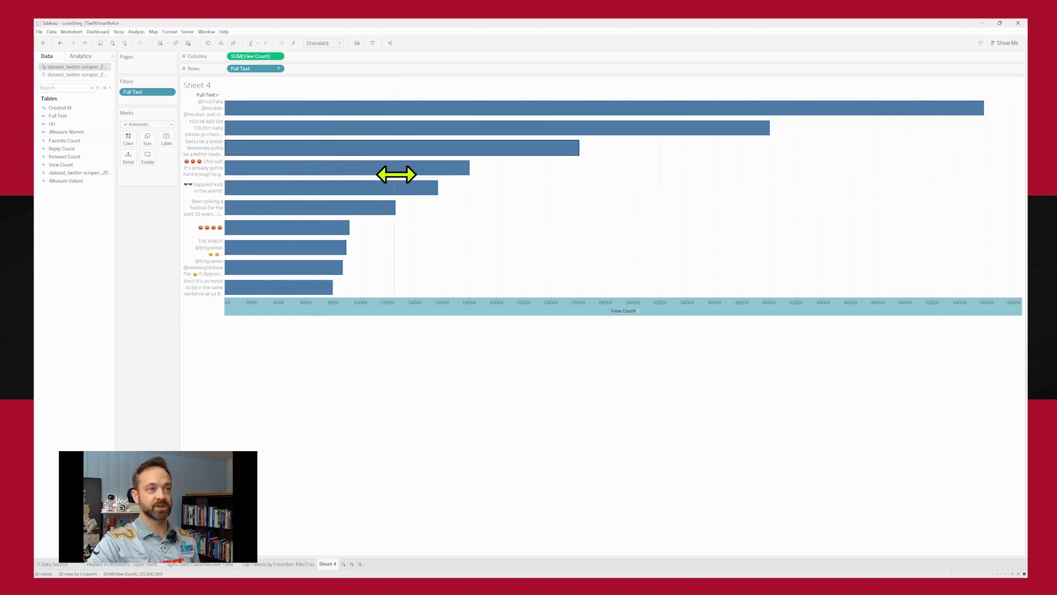
left_click_drag(396, 174, 396, 174)
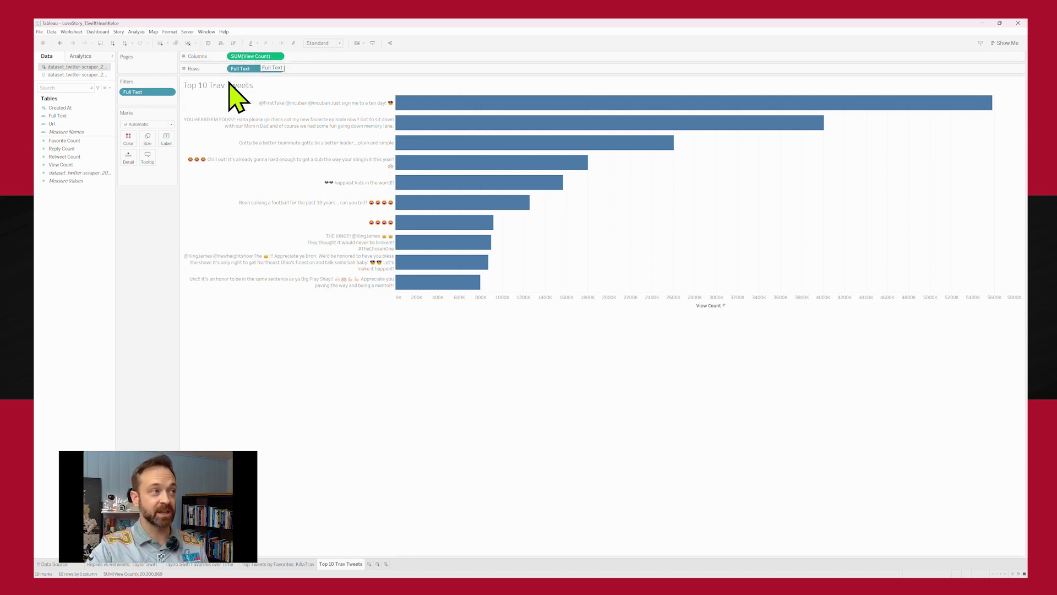
left_click(104, 142)
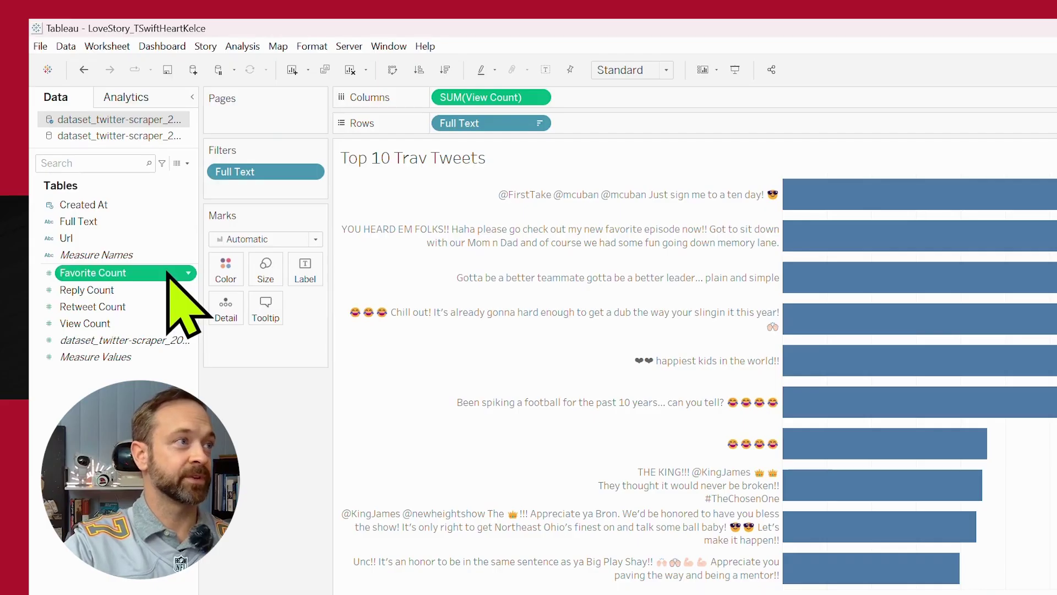
Put Favorite Count on Color and switch the bar shading to the Red palette.
left_click_drag(102, 141, 128, 143)
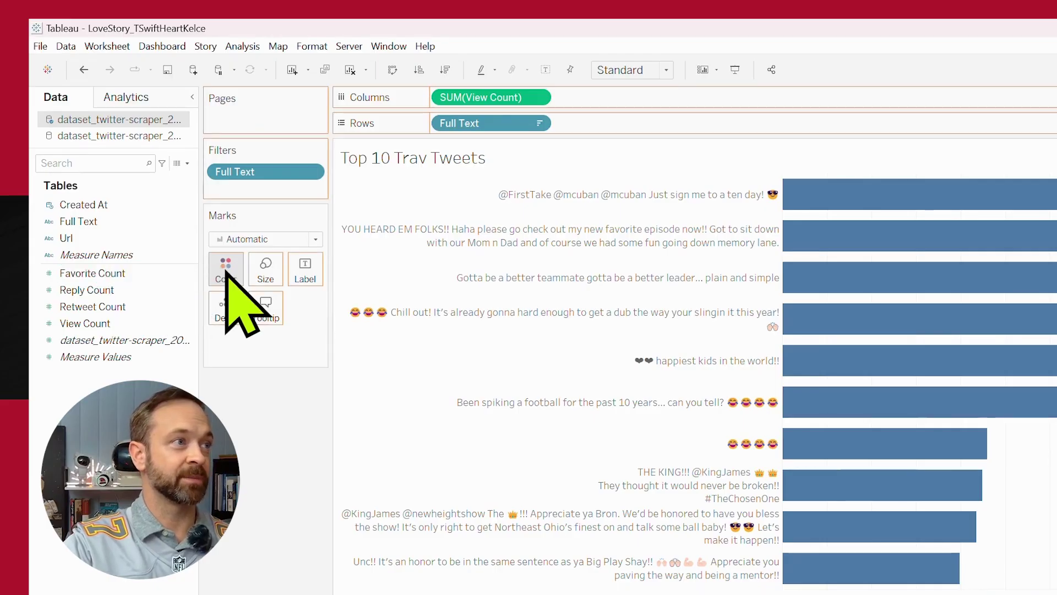
left_click_drag(226, 274, 228, 273)
left_click(228, 273)
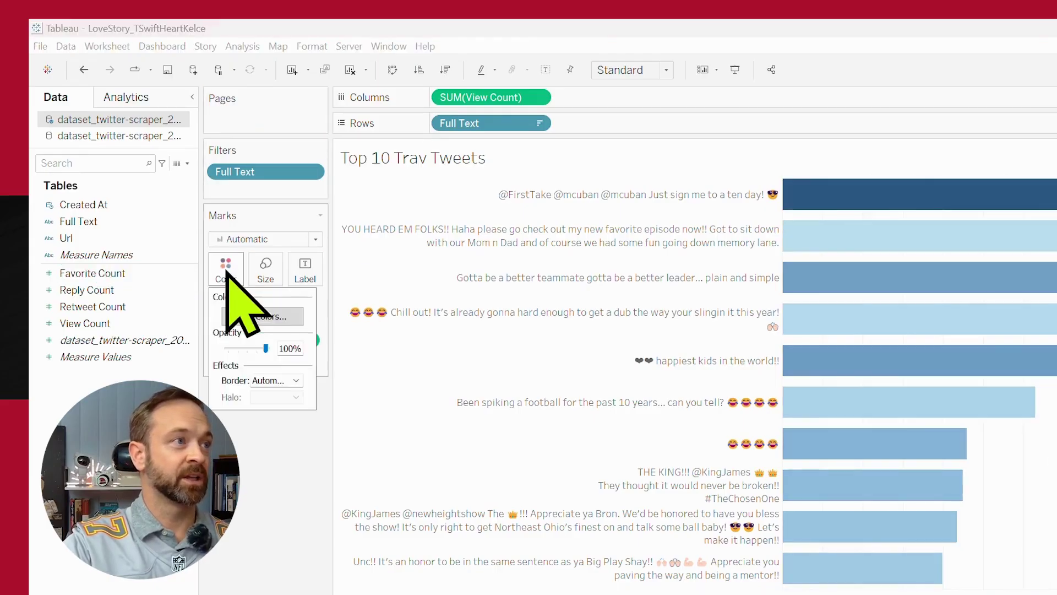
left_click(285, 321)
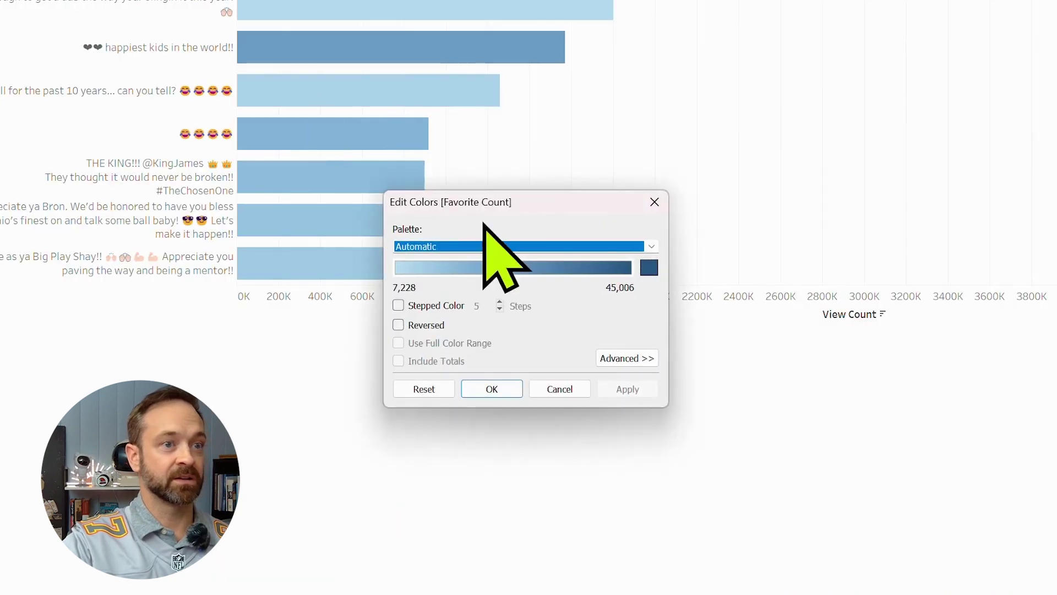
left_click(1025, 552)
left_click(503, 307)
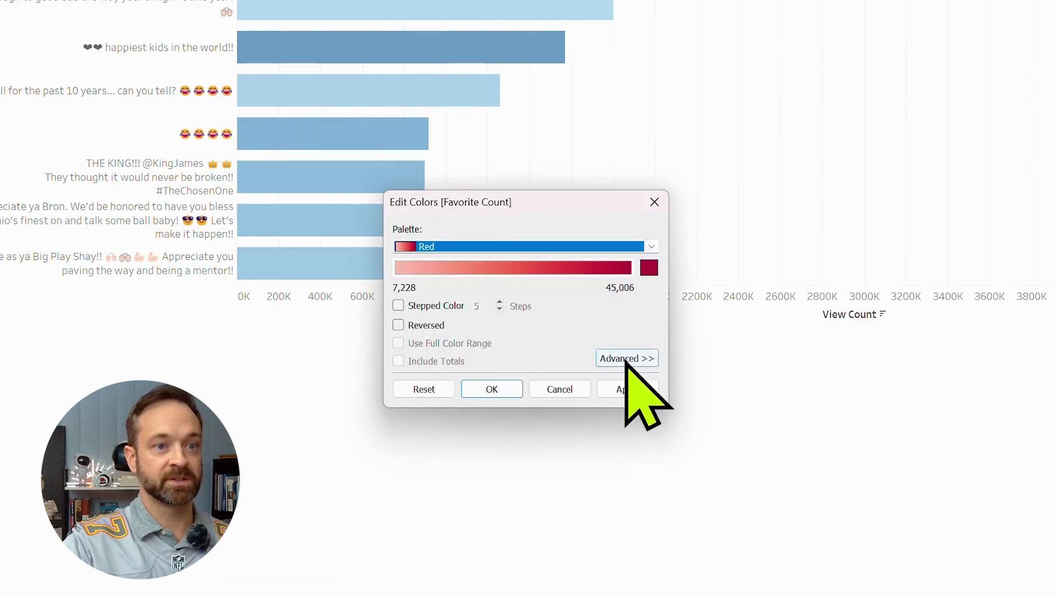
left_click(627, 388)
left_click(488, 395)
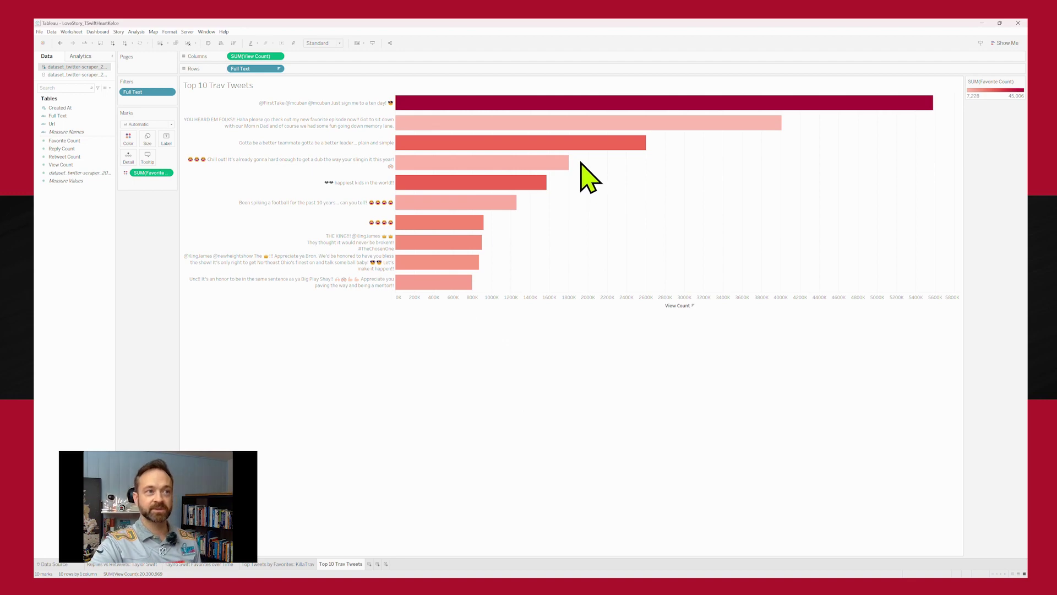
mouse_move(520, 126)
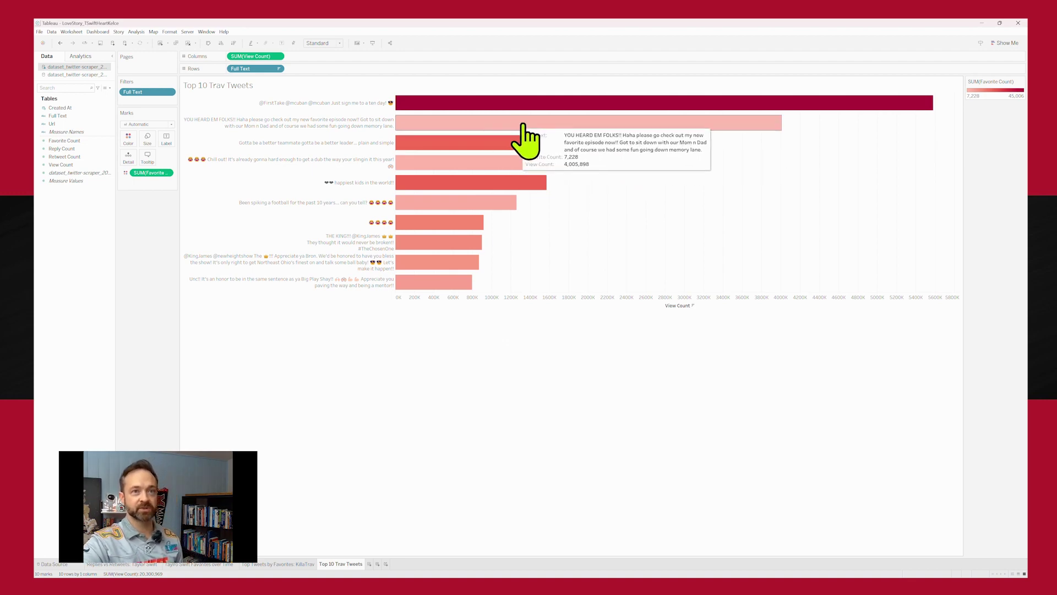